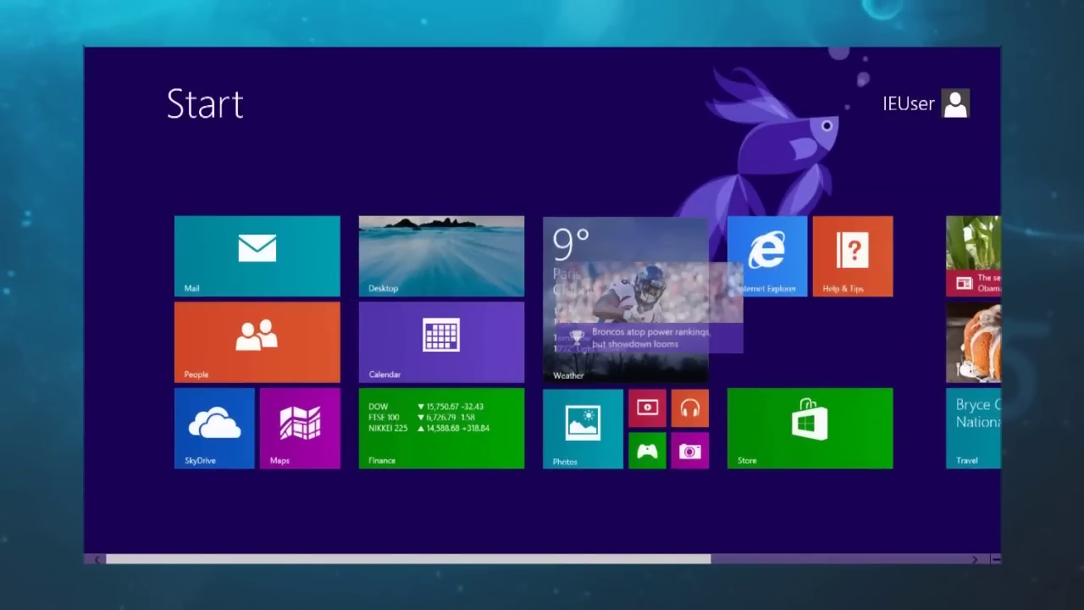
Move the sports news tile into the space below the Internet Explorer and Help & Tips tiles
{"action": "left_click_drag", "start_coordinate": [650, 308], "coordinate": [801, 327]}
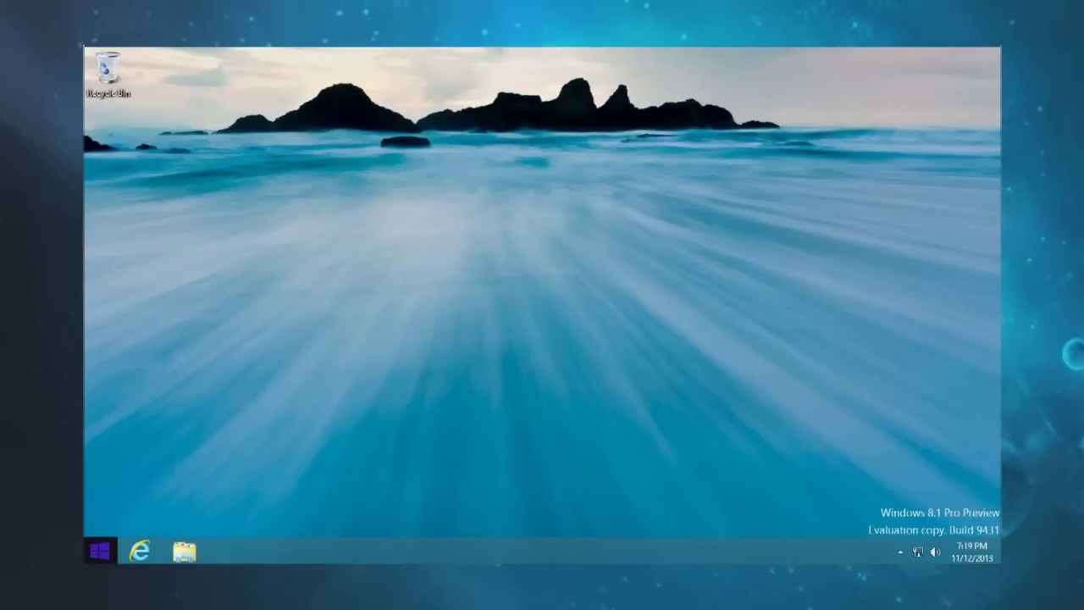
Switch from the desktop to the Start screen, return to the desktop, and bring up the Start screen again
{"action": "left_click", "coordinate": [99, 551]}
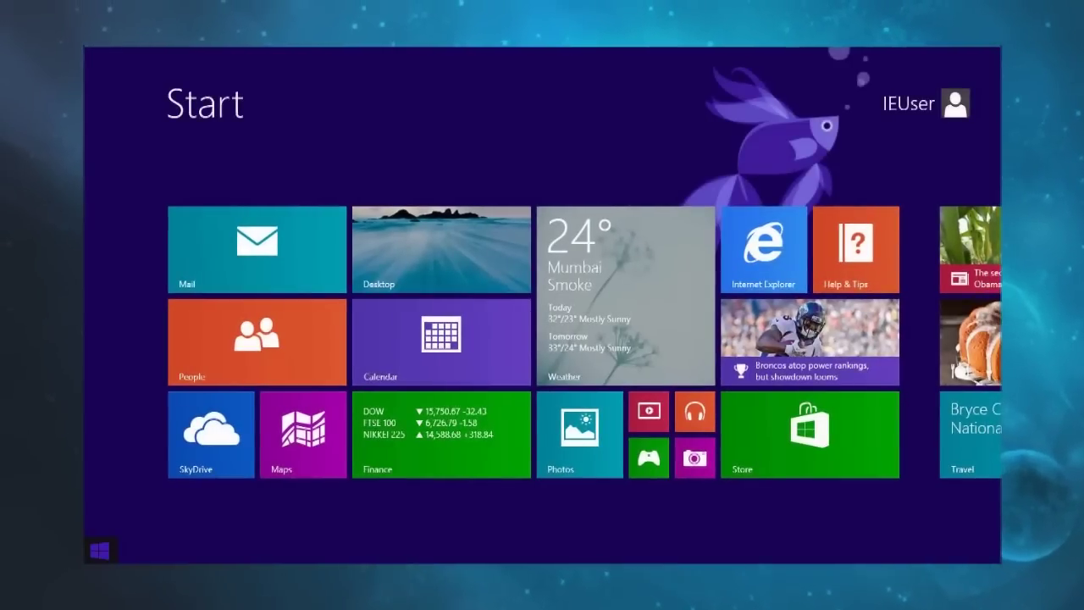
{"action": "left_click", "coordinate": [99, 550]}
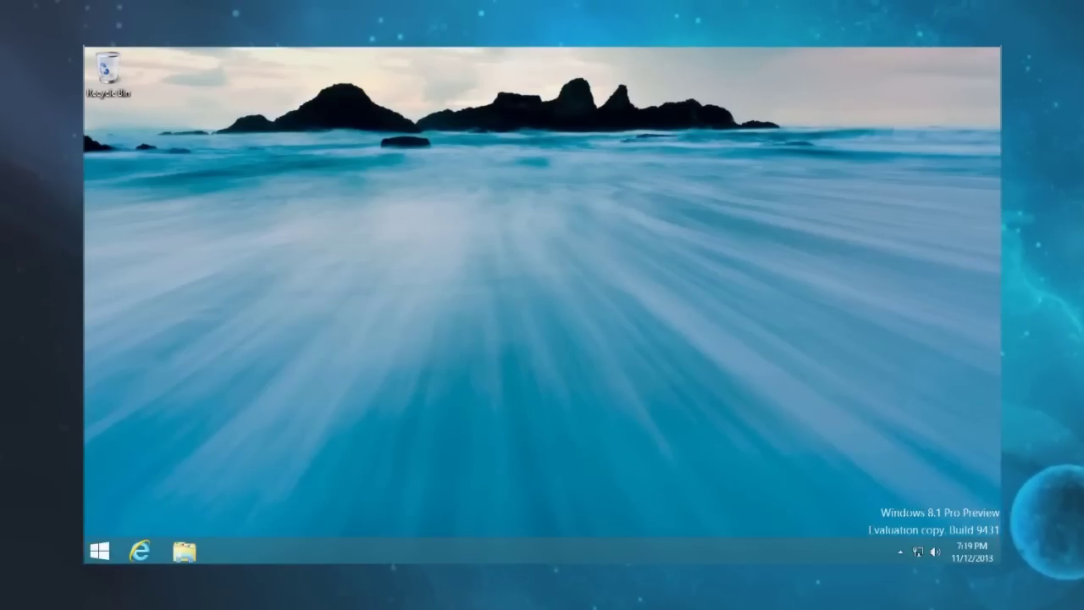
{"action": "key", "text": "super"}
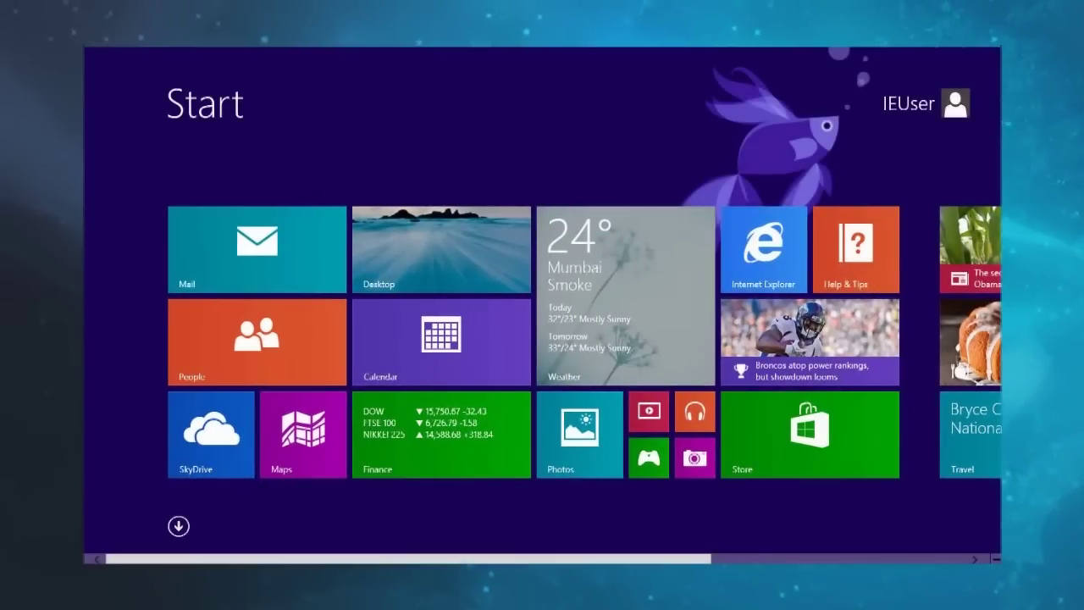
Browse the tile groups from one end of the Start screen to the other and return to the first group
{"action": "scroll", "coordinate": [542, 339], "scroll_direction": "down", "scroll_amount": 3}
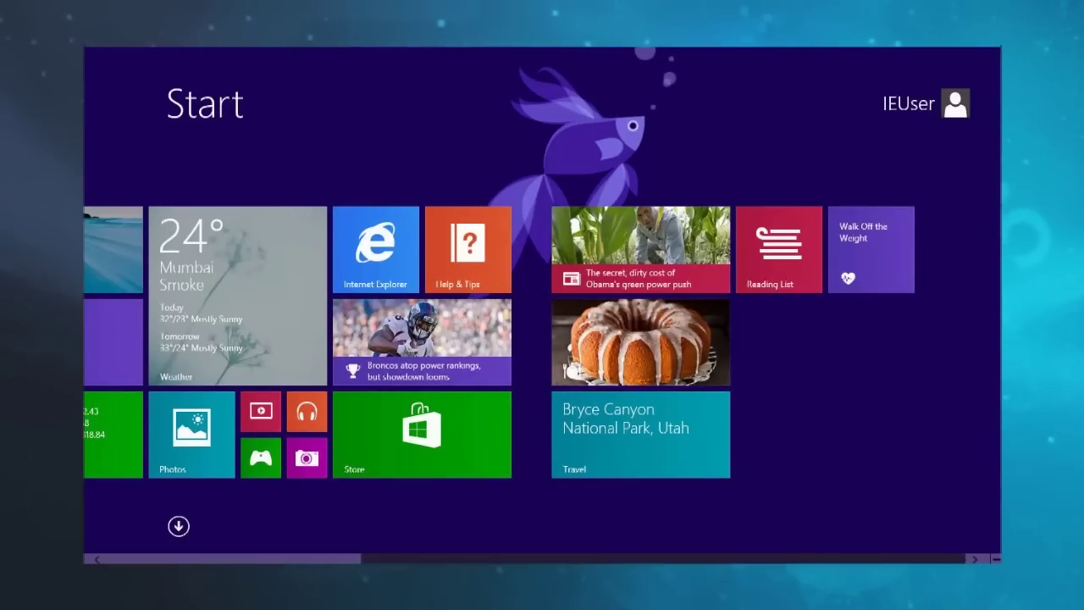
{"action": "scroll", "coordinate": [542, 339], "scroll_direction": "left", "scroll_amount": 2}
{"action": "scroll", "coordinate": [542, 339], "scroll_direction": "left", "scroll_amount": 2}
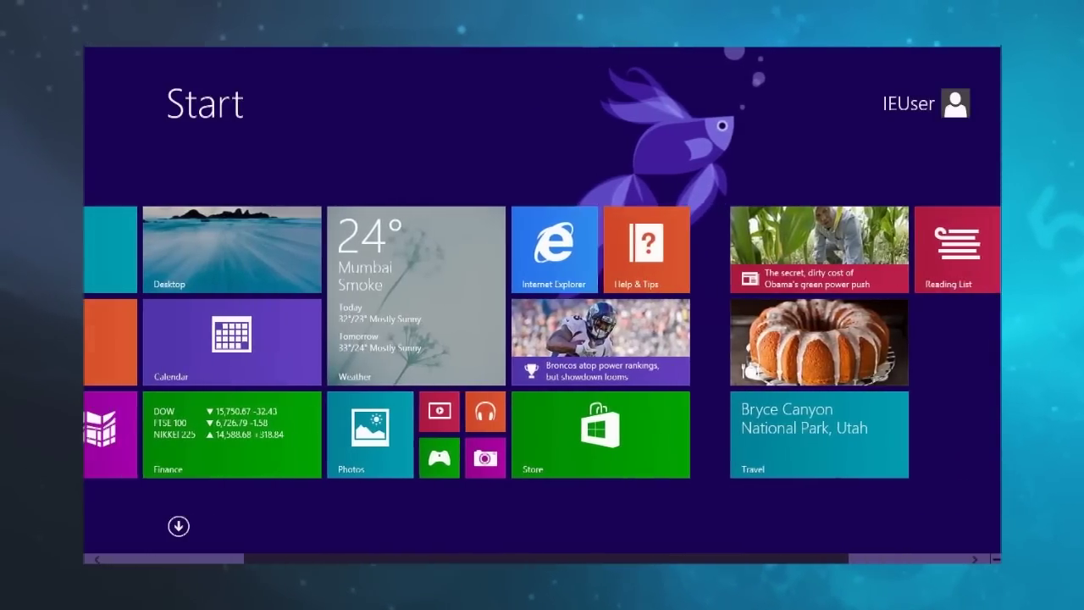
{"action": "scroll", "coordinate": [542, 339], "scroll_direction": "right", "scroll_amount": 3}
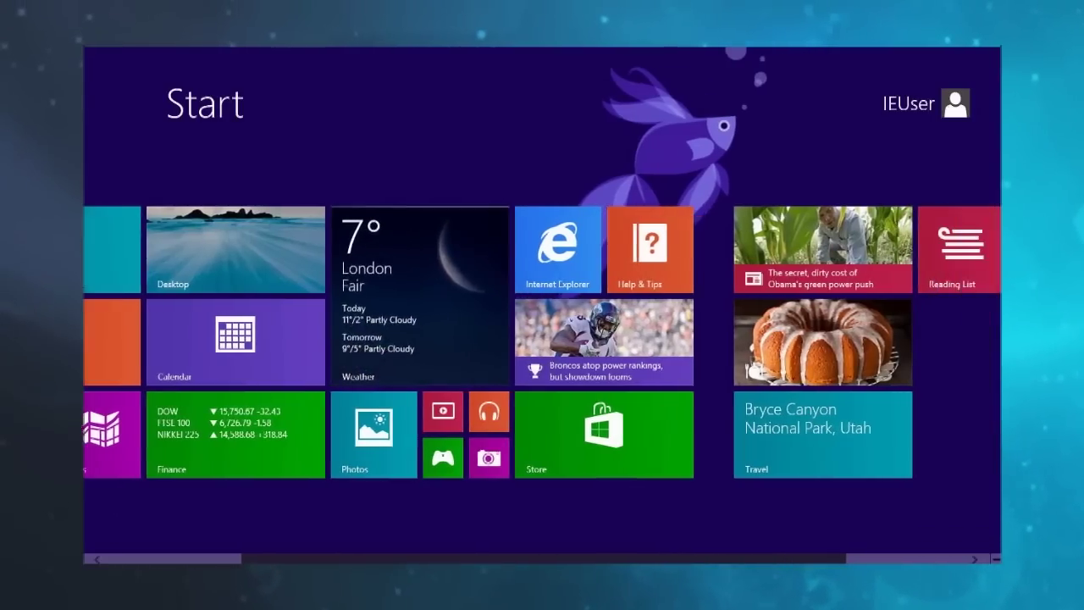
{"action": "scroll", "coordinate": [542, 339], "scroll_direction": "left", "scroll_amount": 4}
{"action": "left_click_drag", "start_coordinate": [434, 558], "coordinate": [408, 558]}
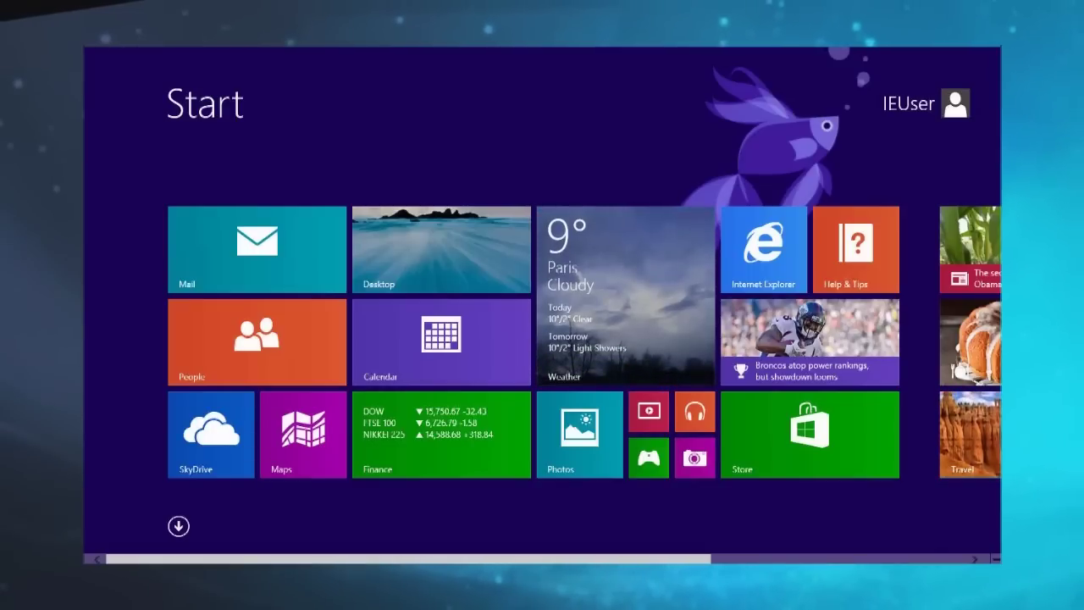
{"action": "scroll", "coordinate": [542, 338], "scroll_direction": "down", "scroll_amount": 3}
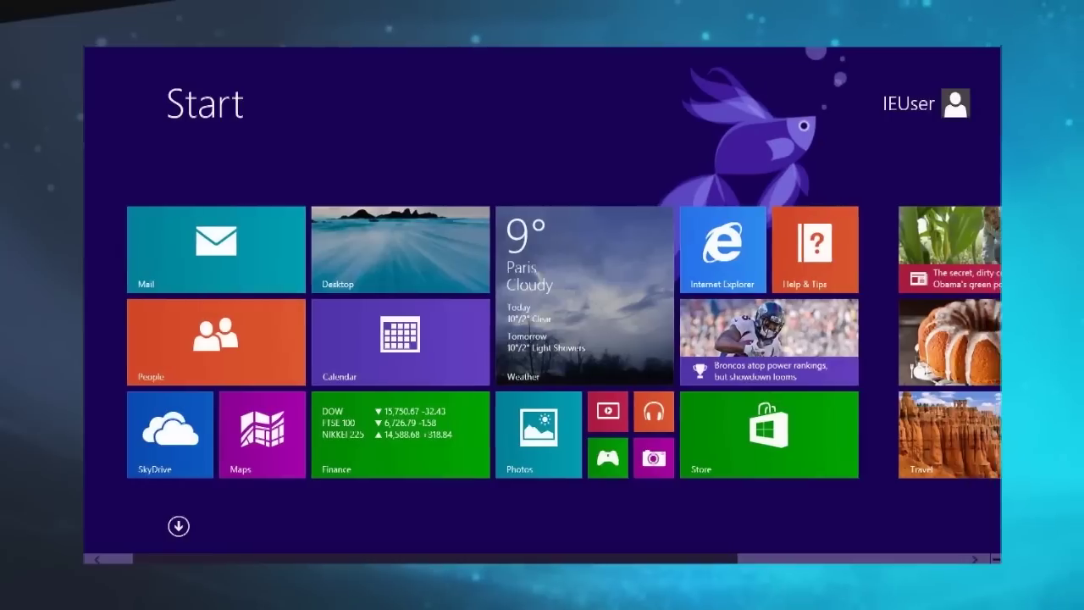
{"action": "left_click_drag", "start_coordinate": [493, 559], "coordinate": [408, 559]}
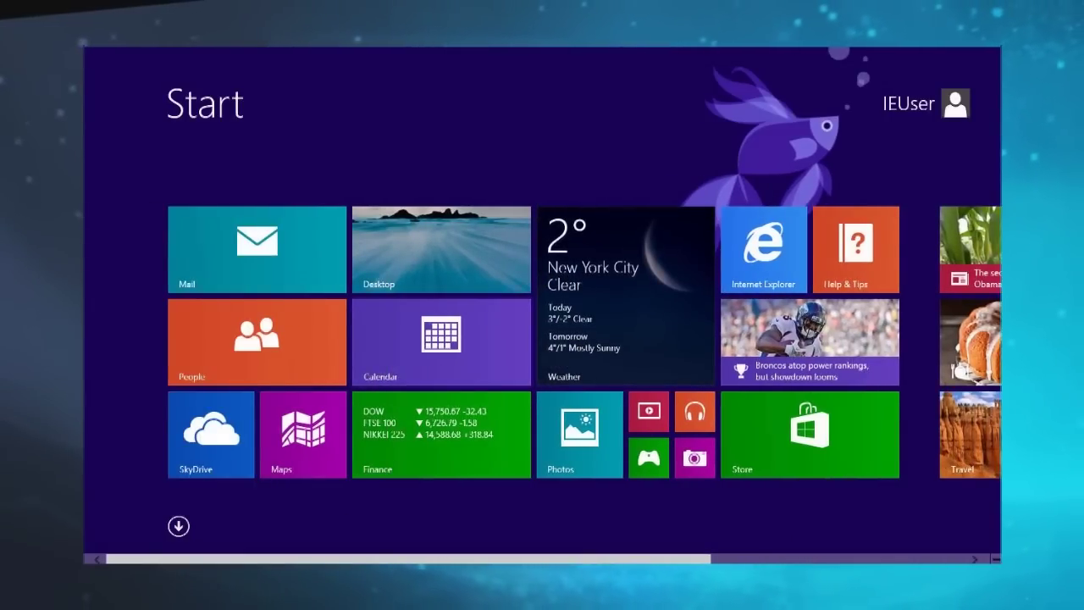
Toggle repeatedly between the Start screen and the desktop to compare the two views
{"action": "key", "text": "super"}
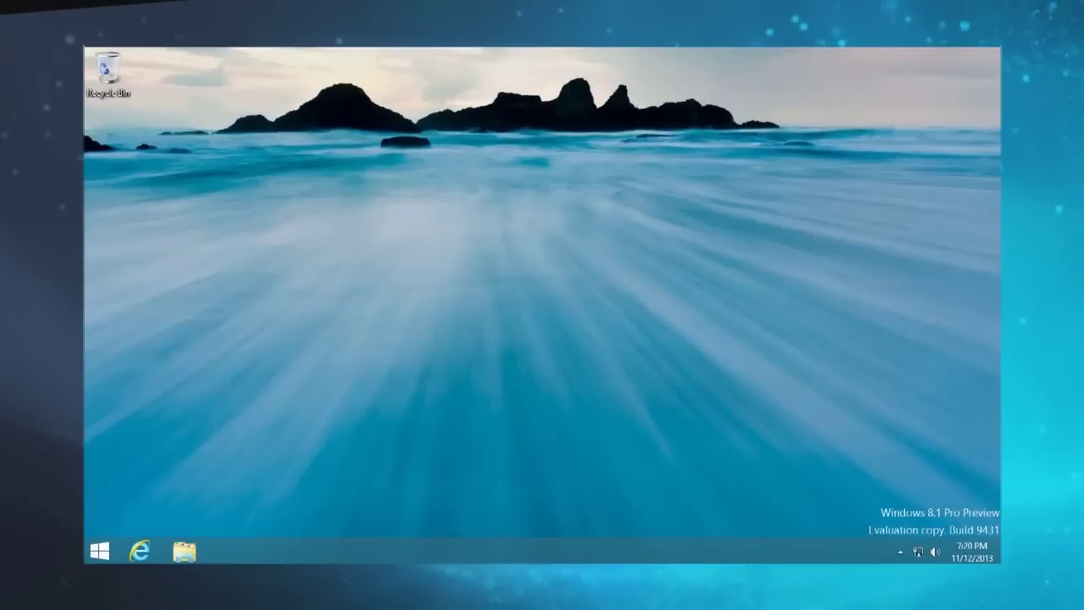
{"action": "key", "text": "super"}
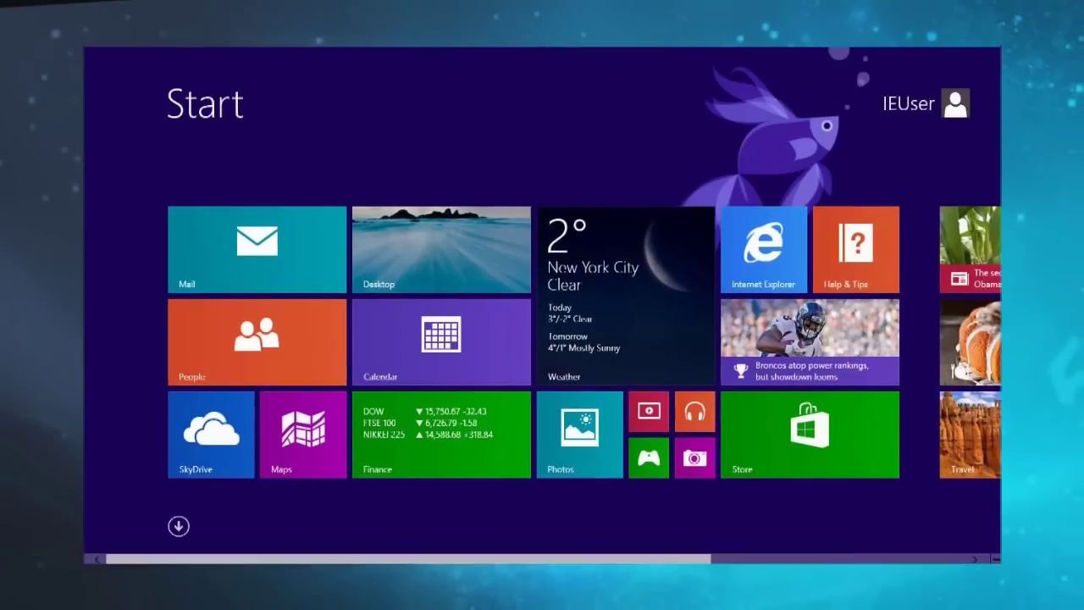
{"action": "key", "text": "super"}
{"action": "key", "text": "super"}
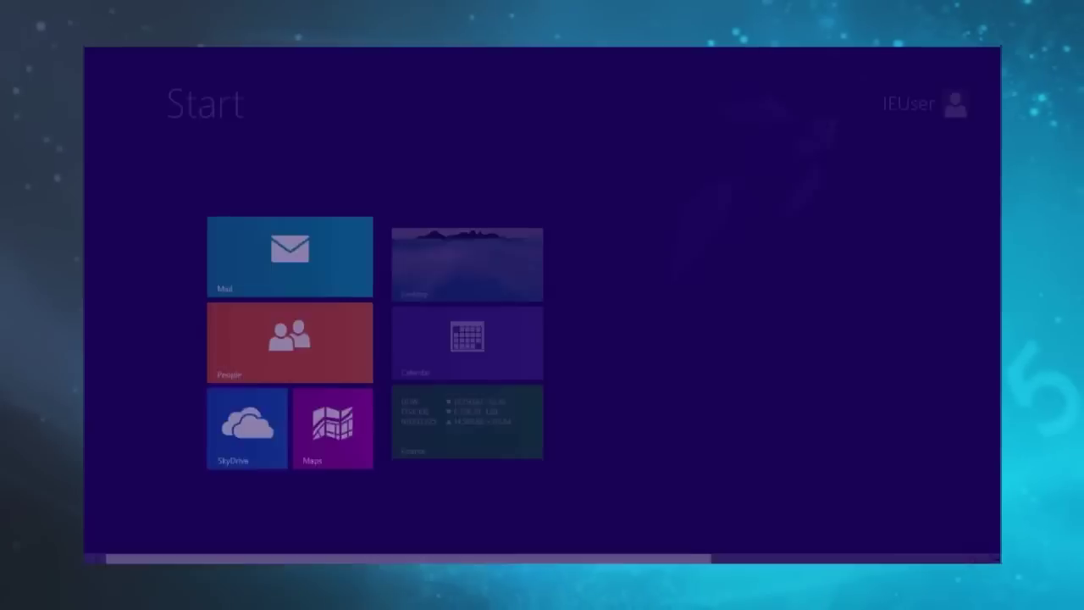
{"action": "key", "text": "super"}
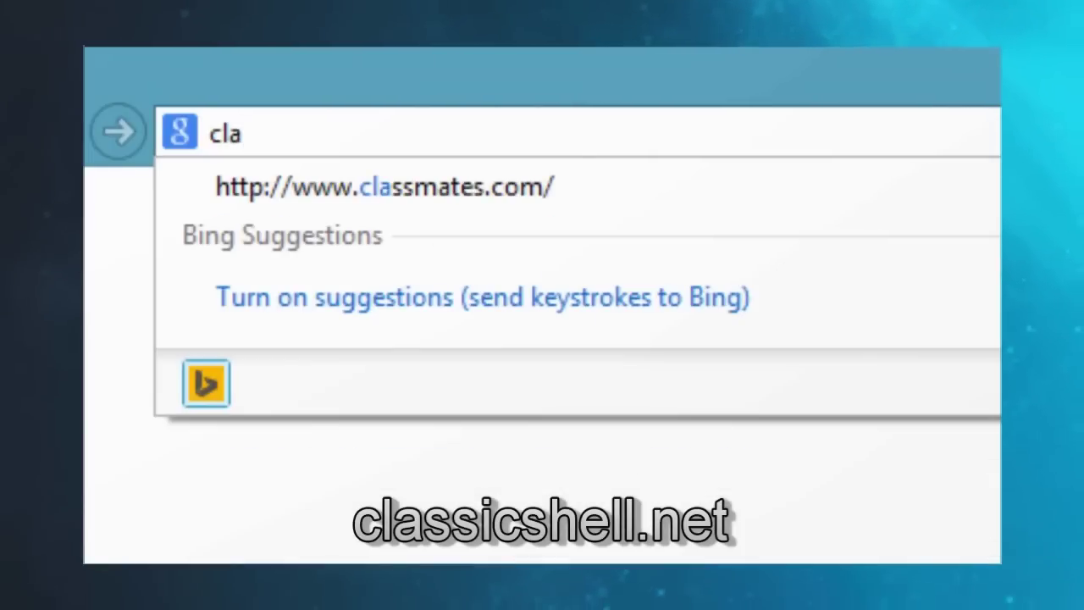
Open the website classicshell.net in the browser
{"action": "type", "text": "ssicshell.n"}
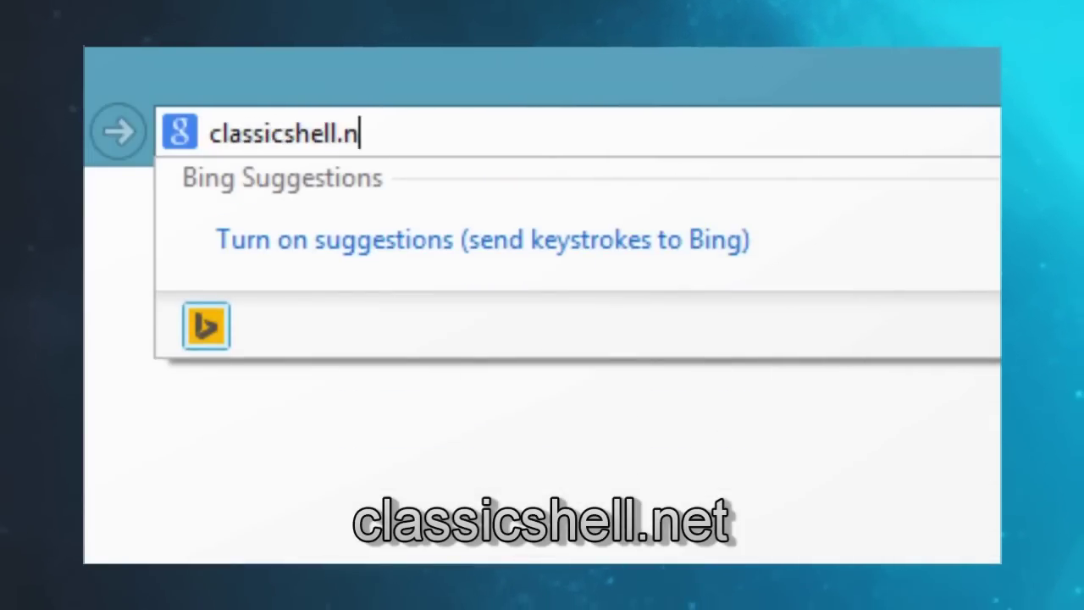
{"action": "type", "text": "et"}
{"action": "key", "text": "Return"}
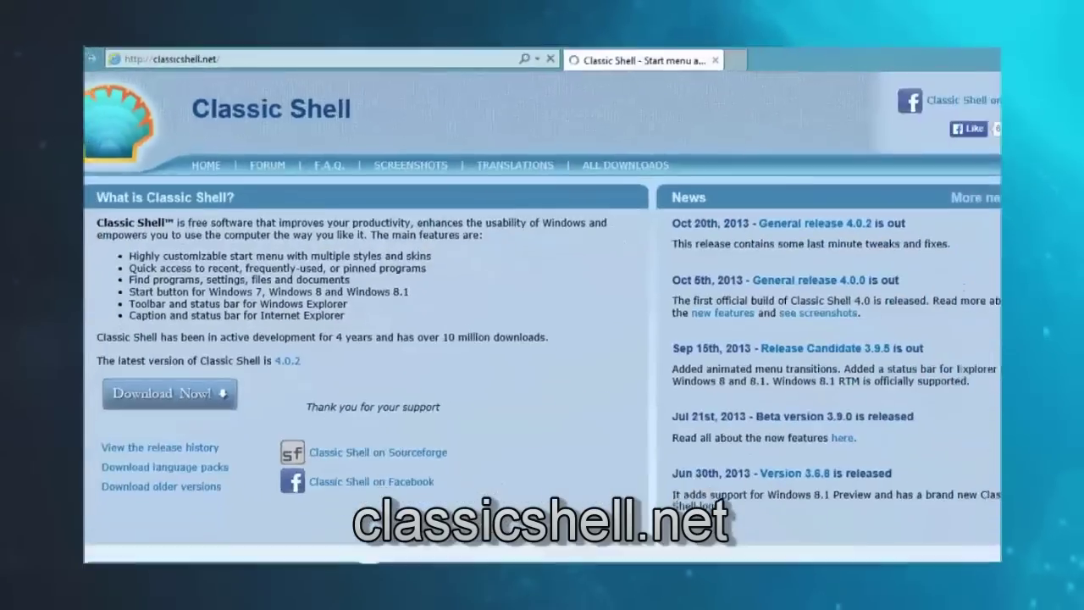
Run the downloaded Classic Shell 4.0.2 installer and accept the terms of its license agreement
{"action": "key", "text": "super"}
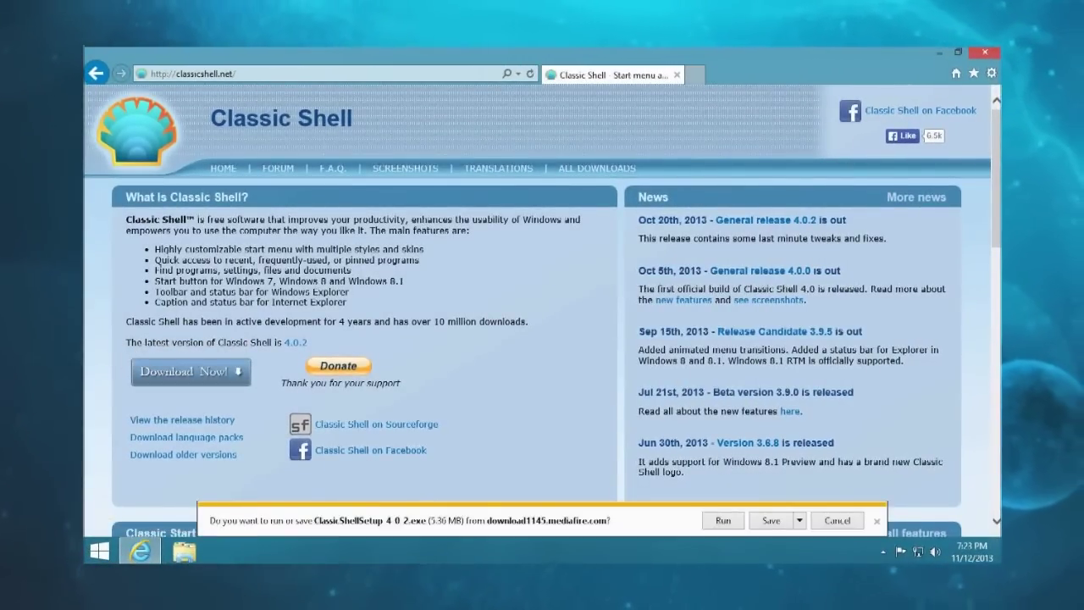
{"action": "left_click", "coordinate": [723, 521]}
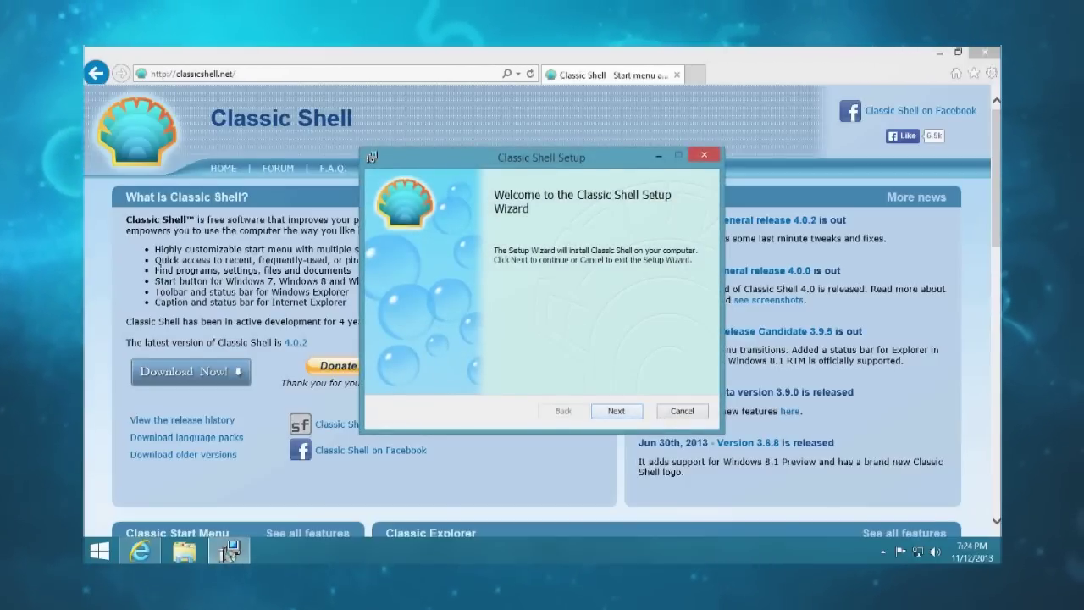
{"action": "key", "text": "Return"}
{"action": "key", "text": "space"}
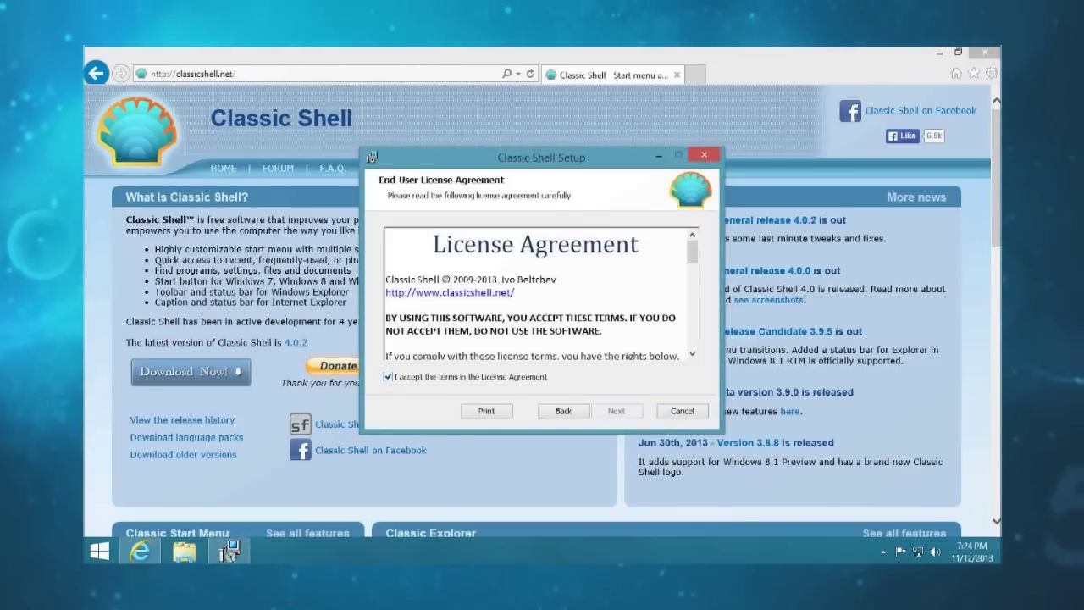
{"action": "key", "text": "Return"}
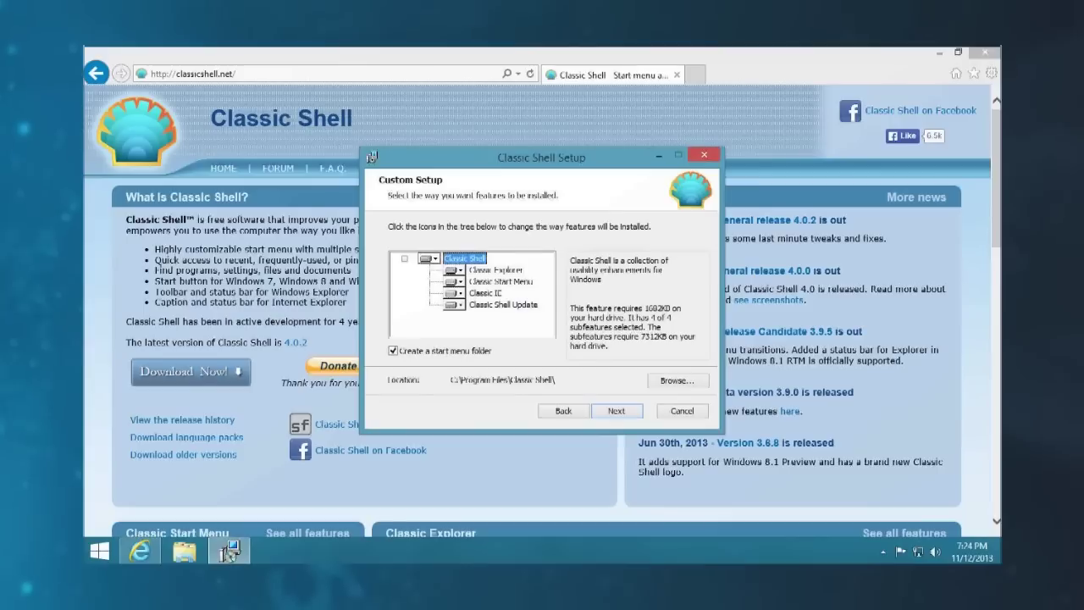
Check the Classic Start Menu, Classic IE and Classic Shell Update descriptions, and install Classic Shell with all features, authorizing the installation
{"action": "left_click", "coordinate": [501, 282]}
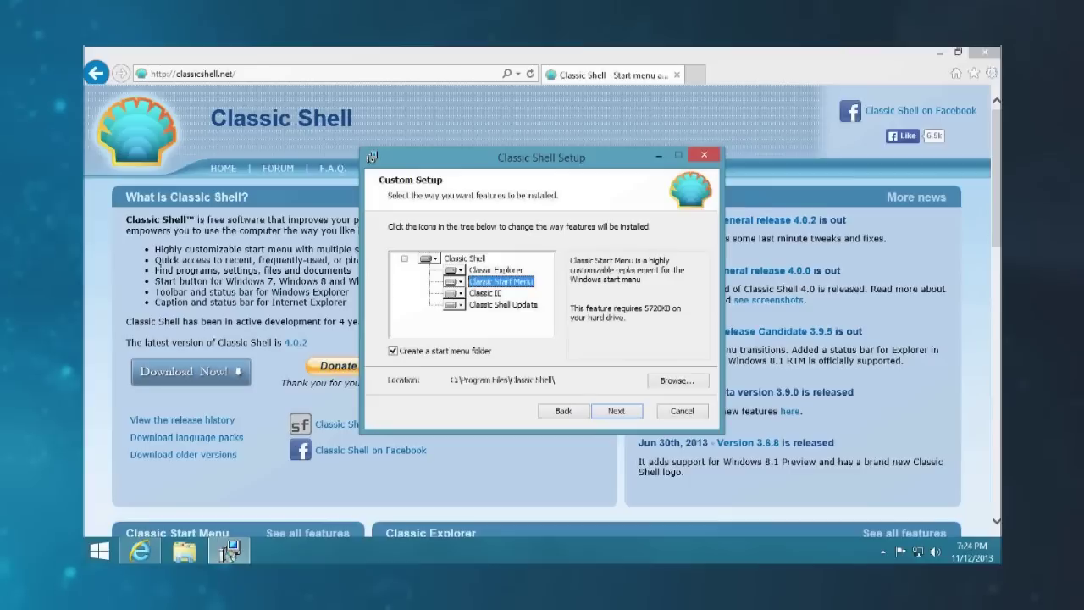
{"action": "left_click", "coordinate": [486, 293]}
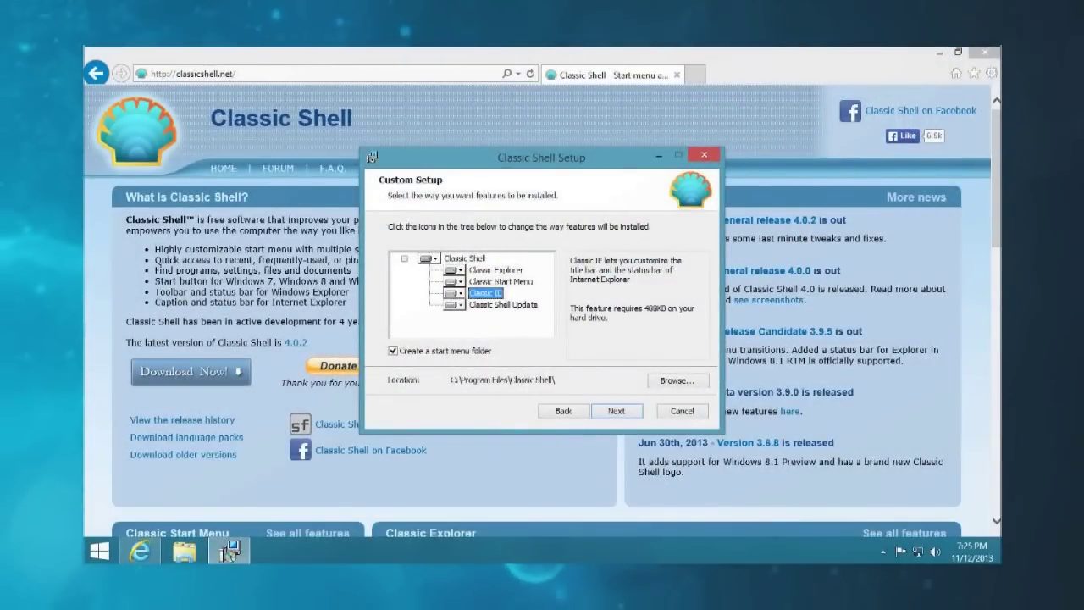
{"action": "left_click", "coordinate": [504, 304]}
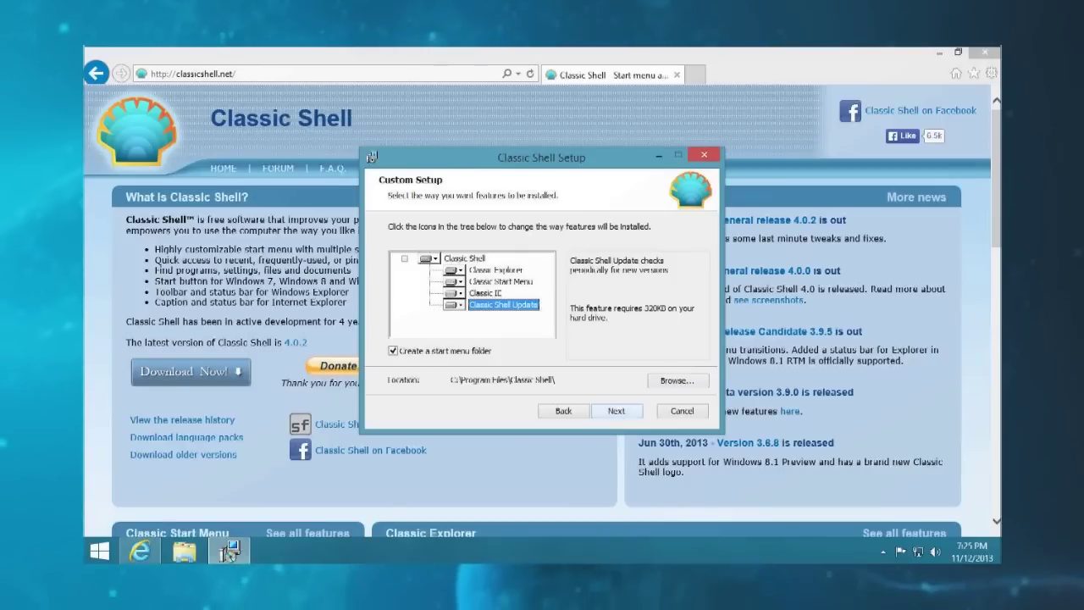
{"action": "left_click", "coordinate": [616, 410]}
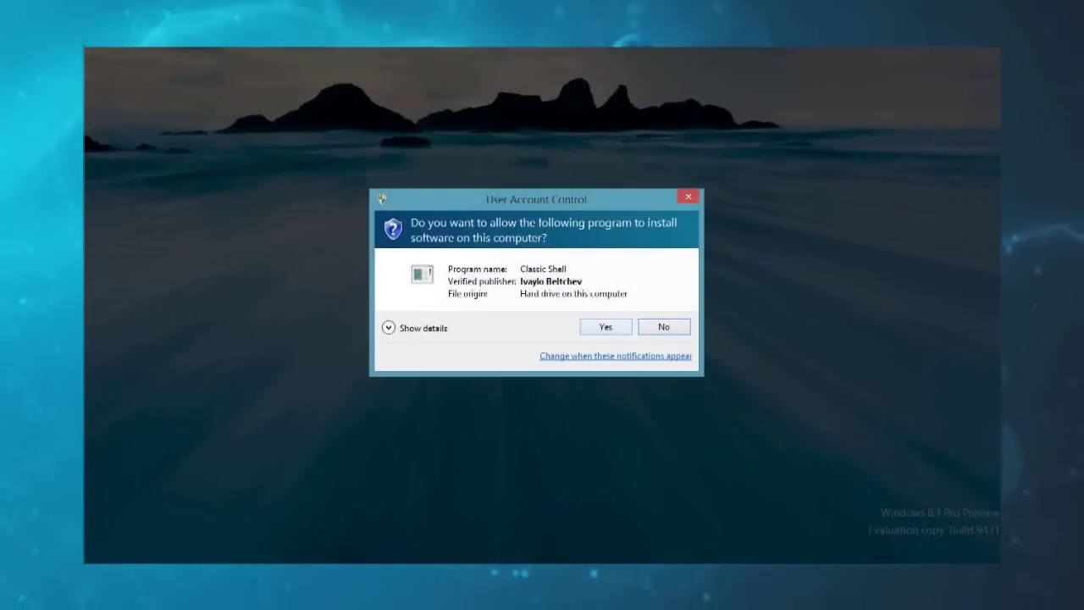
{"action": "left_click", "coordinate": [605, 326]}
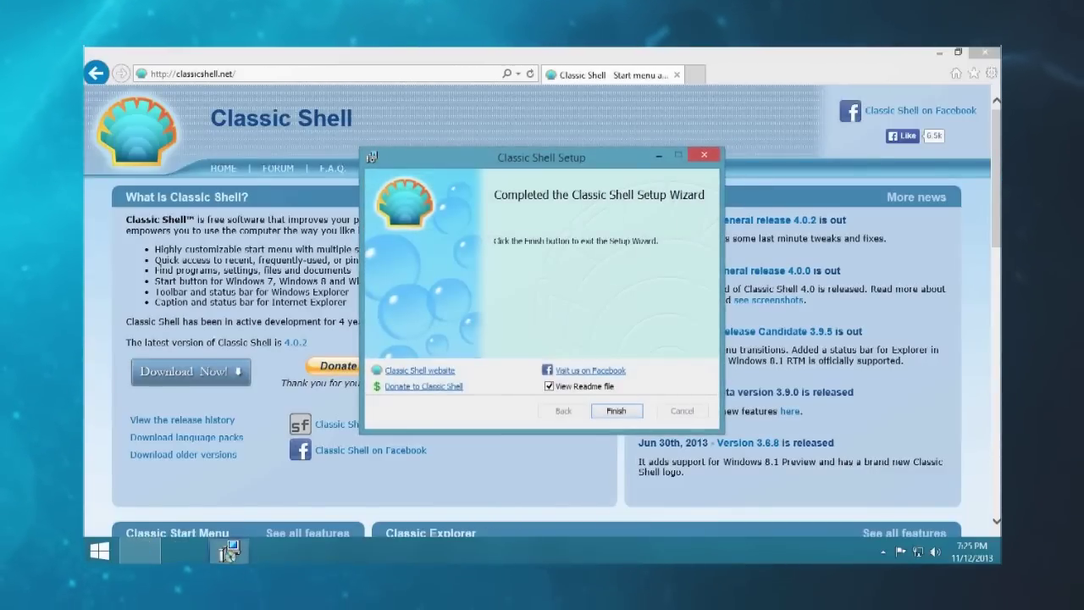
Finish the Classic Shell setup without viewing the Readme file and close the browser
{"action": "left_click", "coordinate": [550, 386]}
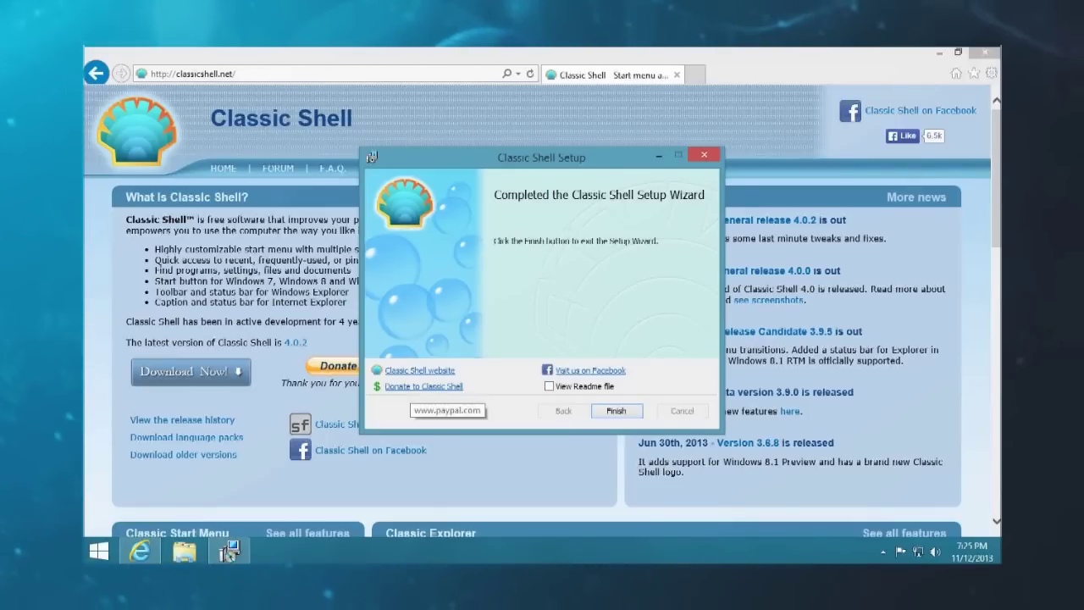
{"action": "left_click", "coordinate": [423, 386]}
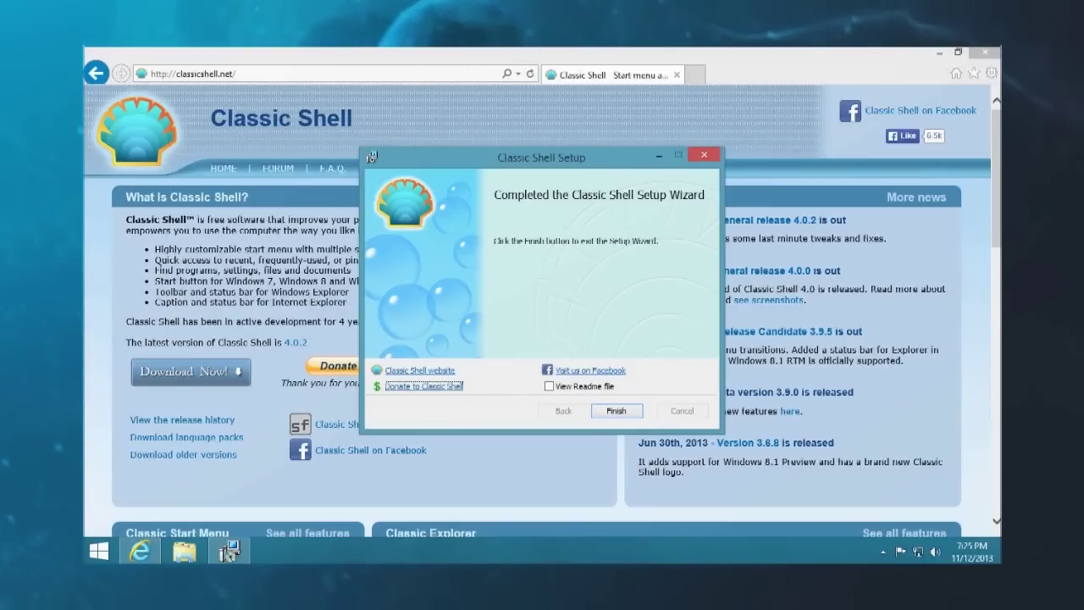
{"action": "key", "text": "Return"}
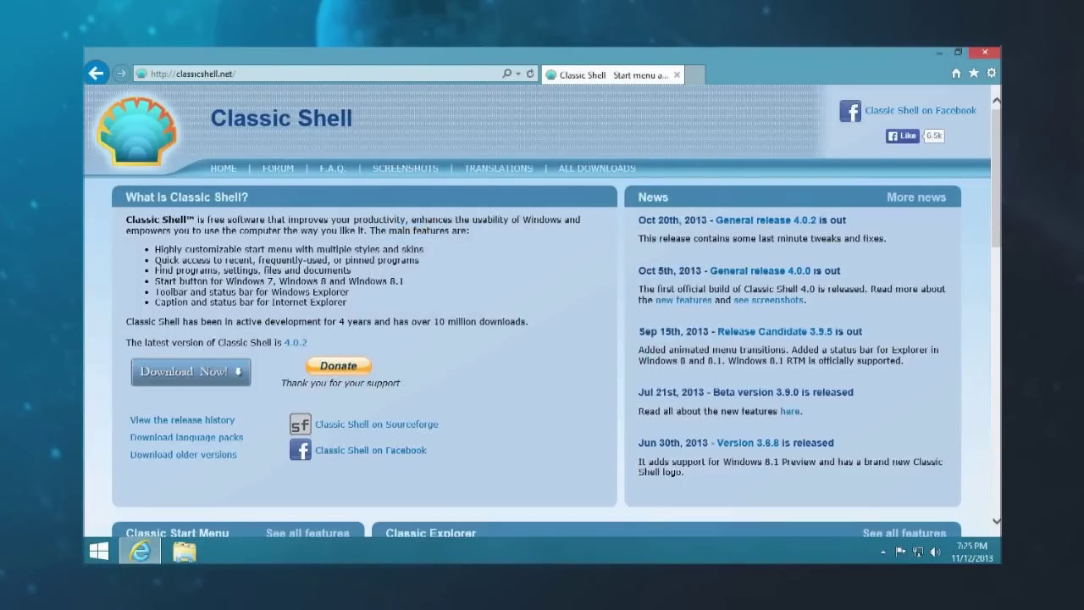
{"action": "key", "text": "alt+F4"}
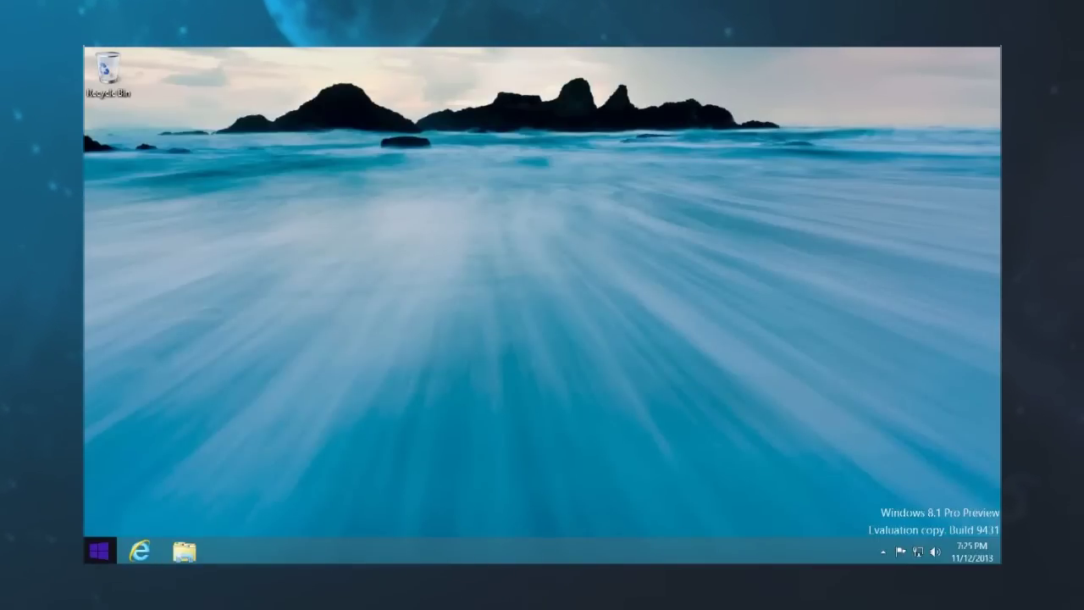
Open the Classic Start Menu settings and show the basic settings
{"action": "left_click", "coordinate": [99, 551]}
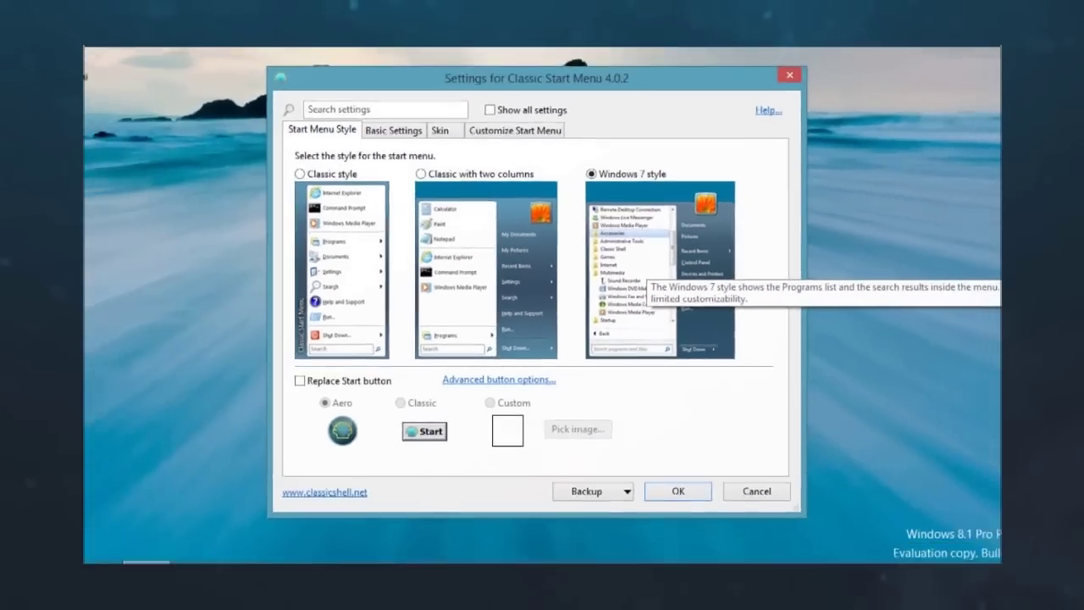
{"action": "key", "text": "super"}
{"action": "key", "text": "super"}
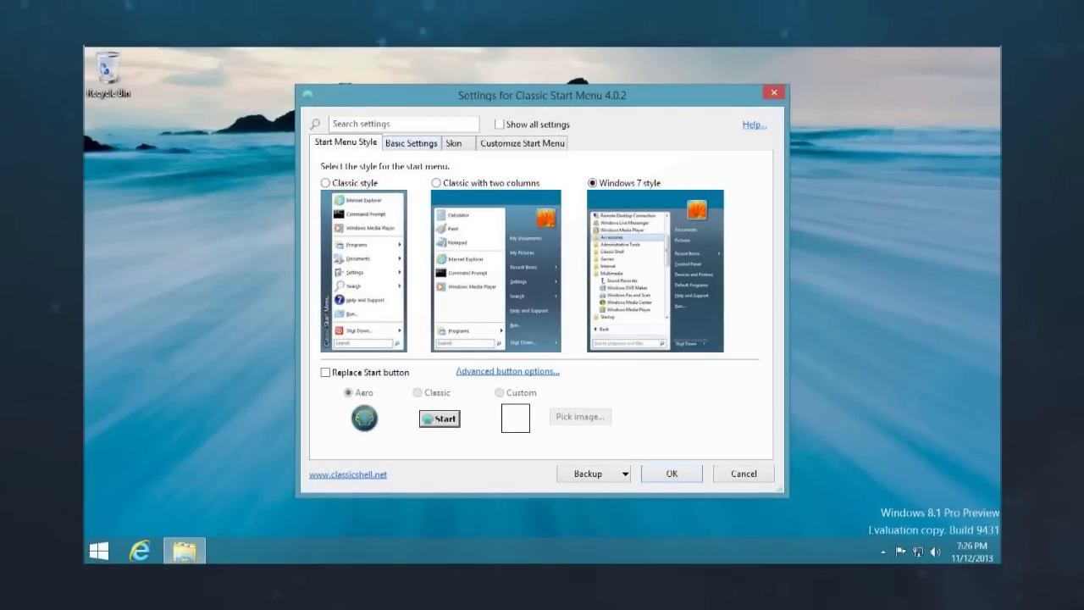
{"action": "left_click", "coordinate": [410, 143]}
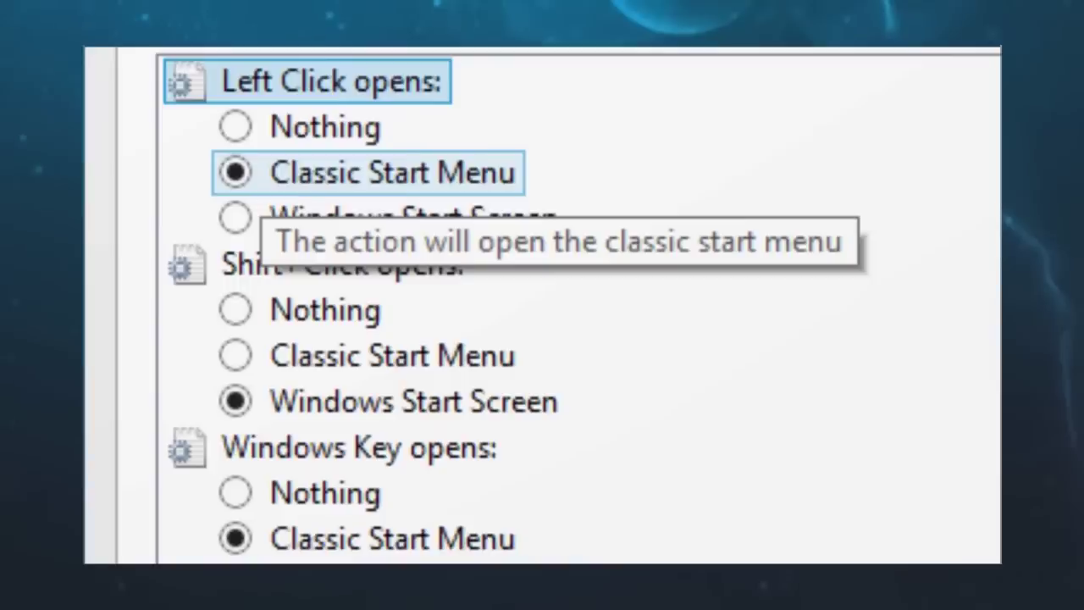
Review the basic settings for what Left Click, Shift+Click and the Windows Key open
{"action": "left_click", "coordinate": [412, 423]}
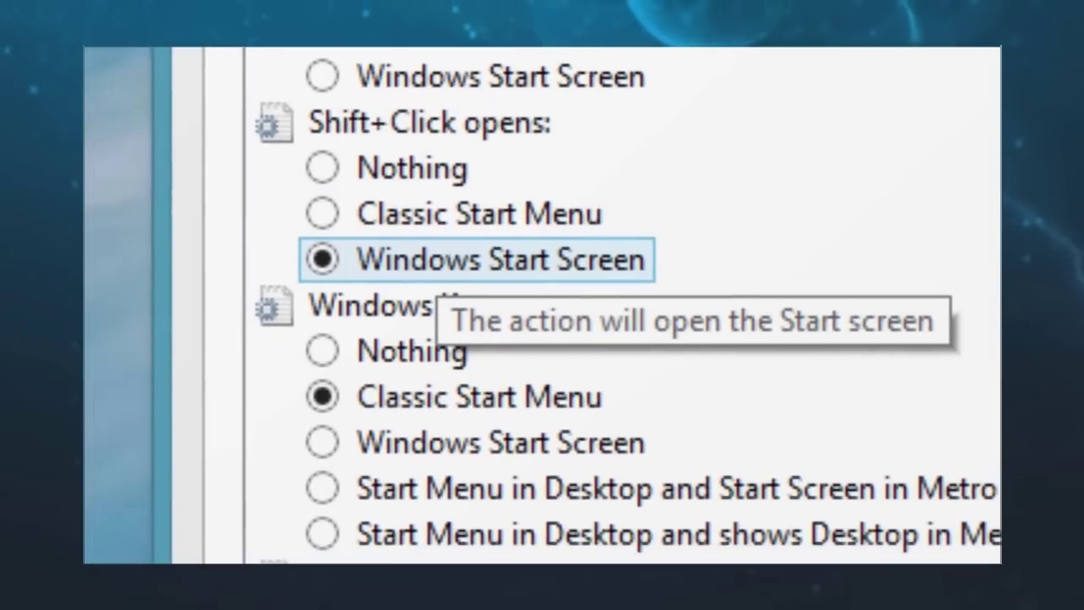
{"action": "left_click", "coordinate": [352, 367]}
{"action": "left_click", "coordinate": [356, 345]}
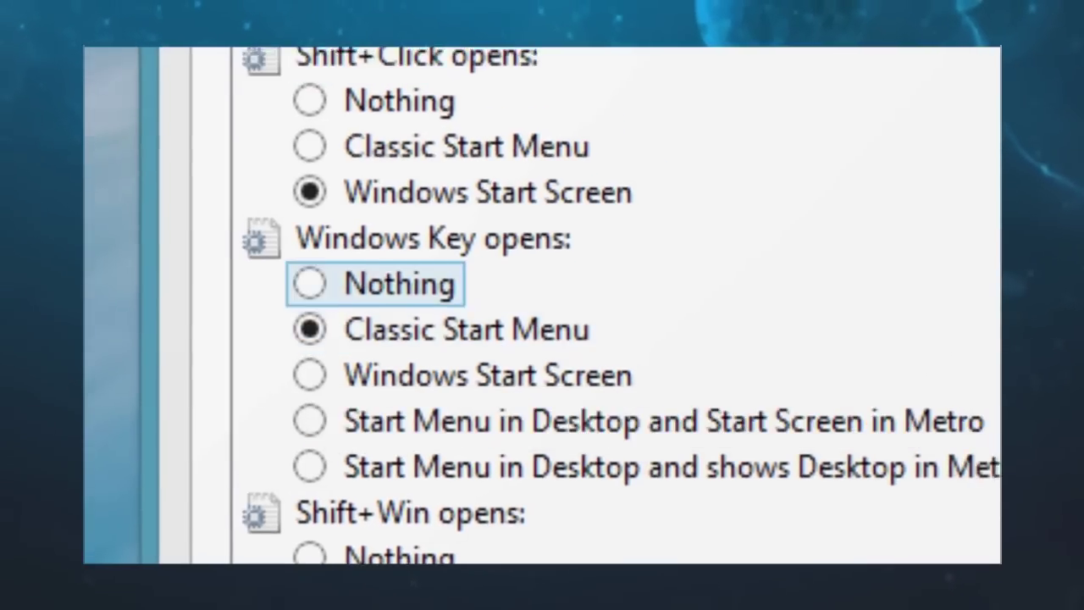
{"action": "left_click", "coordinate": [474, 298]}
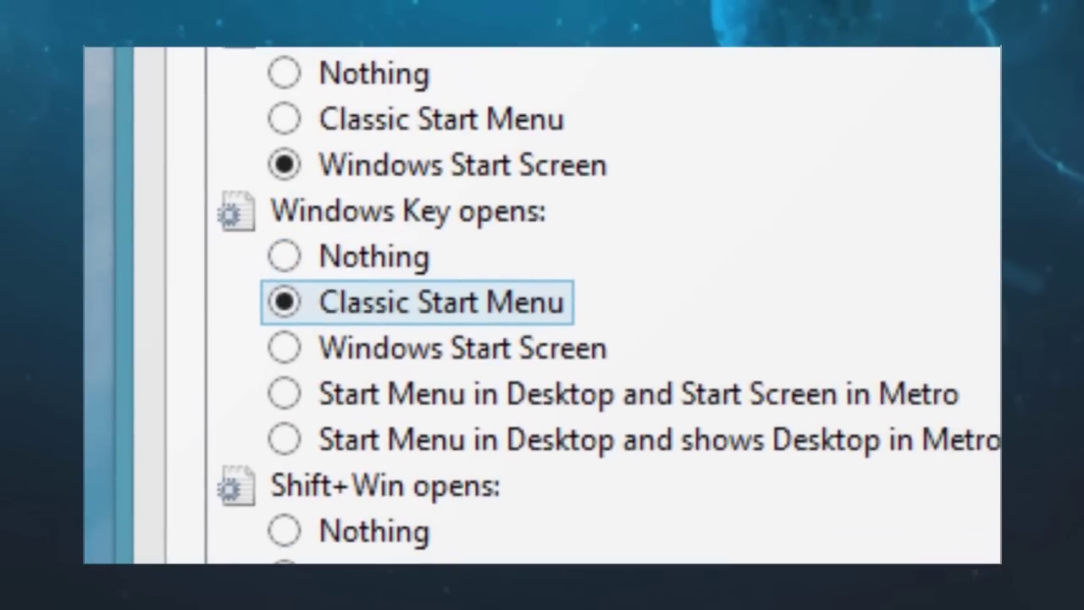
Review the options for what Shift+Win opens in the basic settings
{"action": "key", "text": "Down"}
{"action": "key", "text": "Down"}
{"action": "key", "text": "Down"}
{"action": "key", "text": "Down"}
{"action": "key", "text": "Down"}
{"action": "key", "text": "Down"}
{"action": "key", "text": "Down"}
{"action": "key", "text": "Down"}
{"action": "key", "text": "Up"}
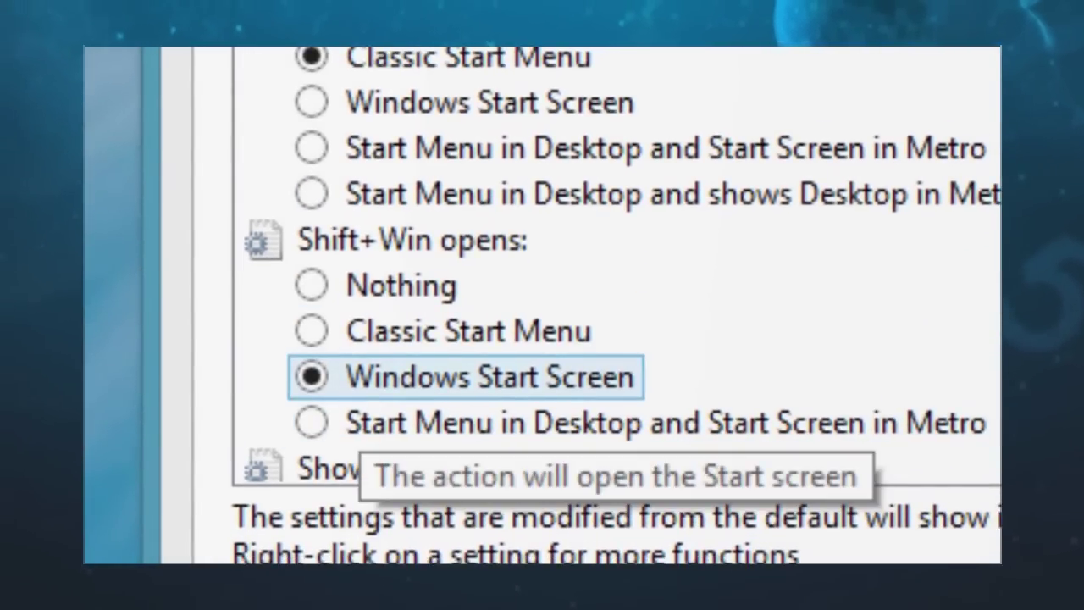
Review the options for showing recent or frequent programs and for the Shutdown command
{"action": "scroll", "coordinate": [361, 386], "scroll_direction": "down", "scroll_amount": 3}
{"action": "key", "text": "Down"}
{"action": "key", "text": "Down"}
{"action": "key", "text": "Down"}
{"action": "key", "text": "Down"}
{"action": "key", "text": "Down"}
{"action": "key", "text": "Down"}
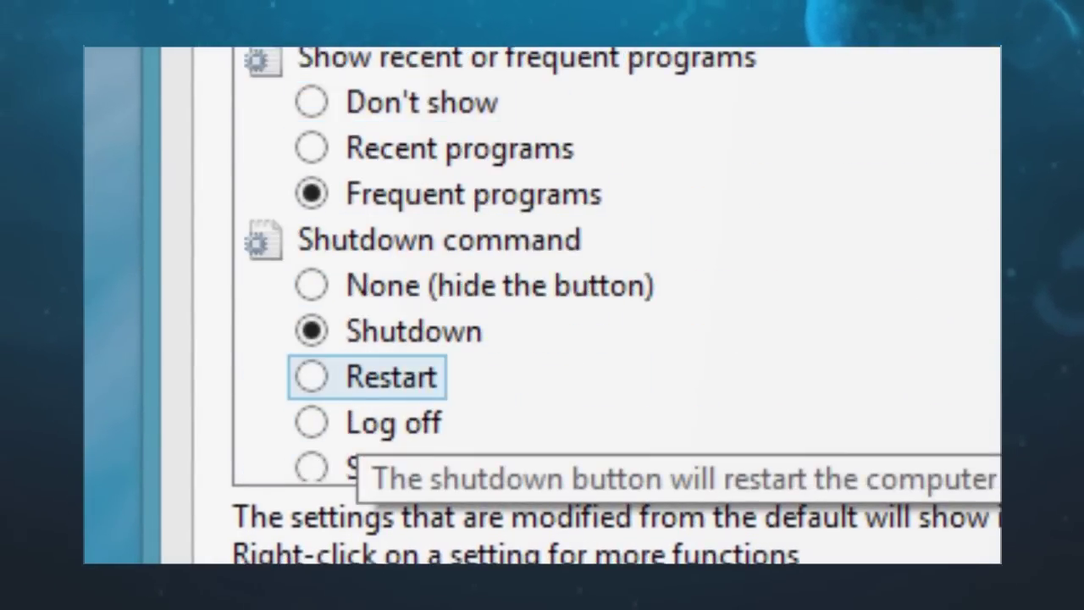
{"action": "key", "text": "Down"}
{"action": "key", "text": "Down"}
{"action": "key", "text": "Down"}
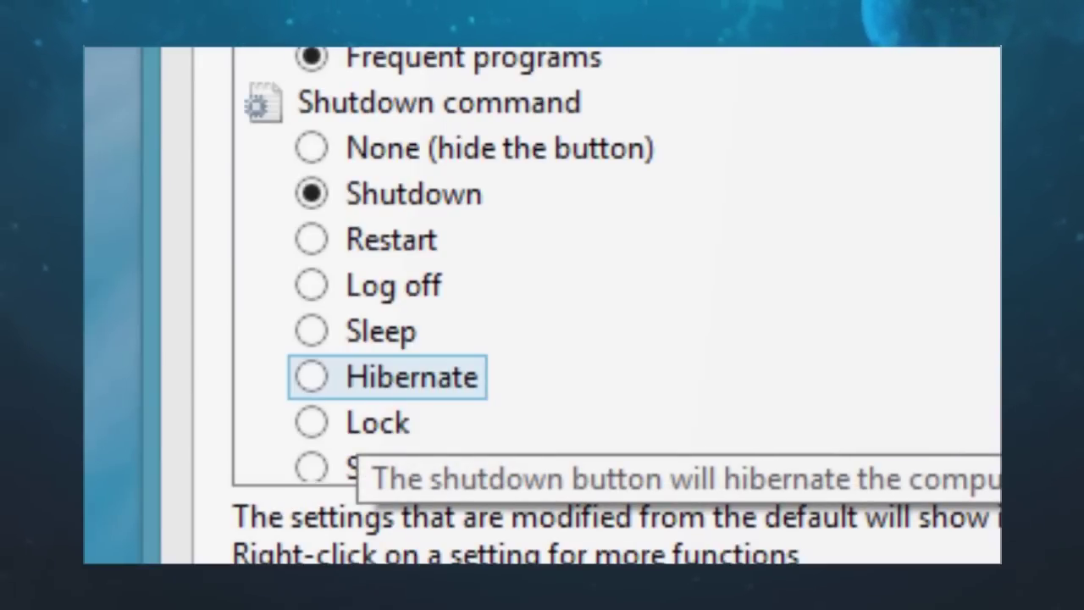
{"action": "key", "text": "Down"}
{"action": "key", "text": "Up"}
{"action": "key", "text": "Up"}
{"action": "key", "text": "Up"}
{"action": "key", "text": "Up"}
{"action": "key", "text": "Up"}
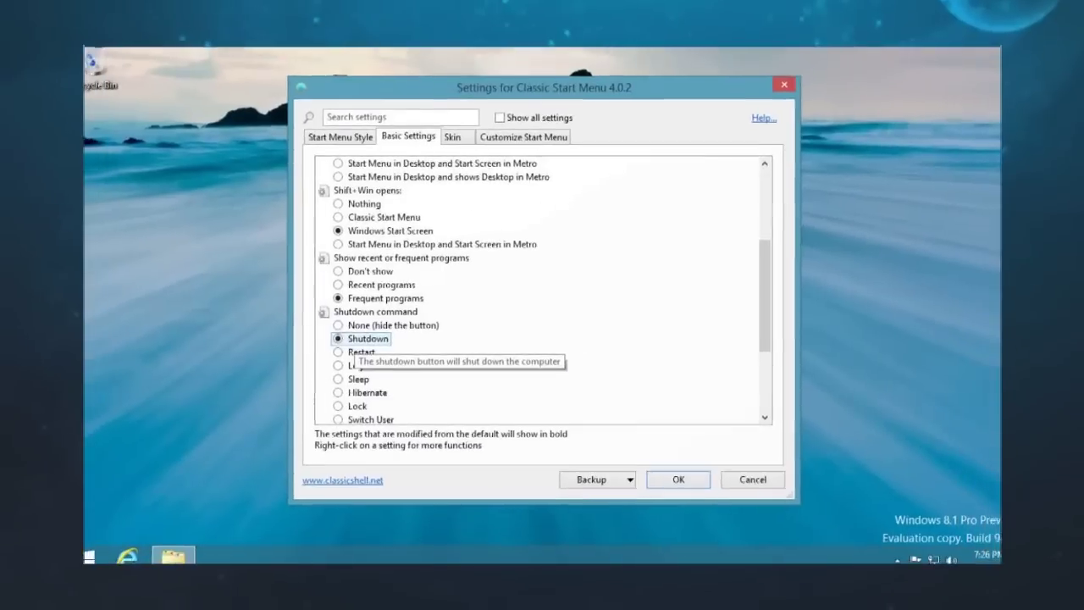
Compare the Classic Start Menu's Shut Down command with the power options in the Windows 8.1 Settings charm
{"action": "key", "text": "super"}
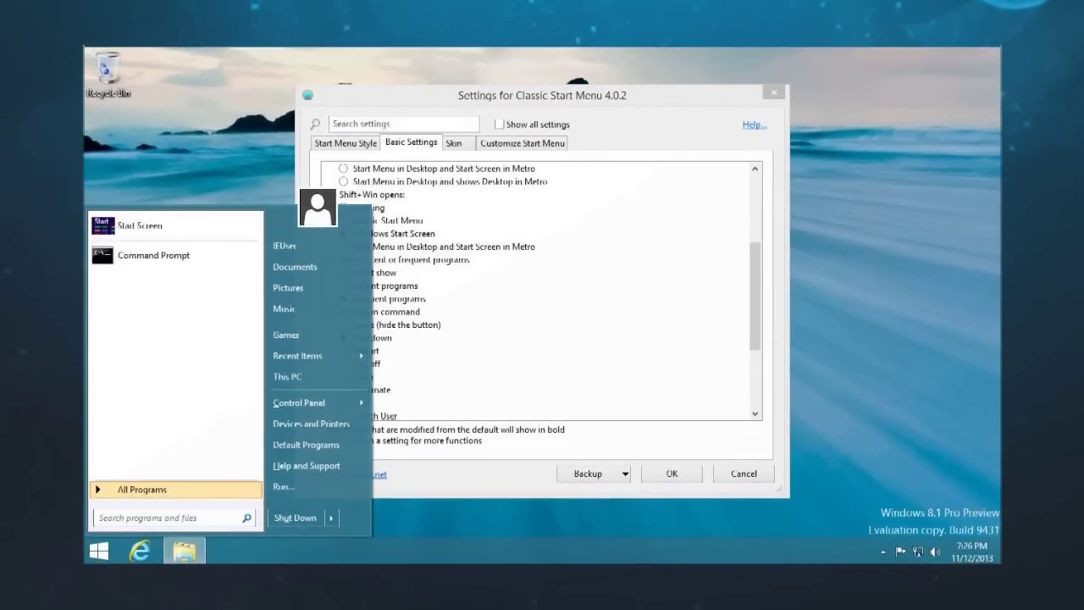
{"action": "mouse_move", "coordinate": [1000, 561]}
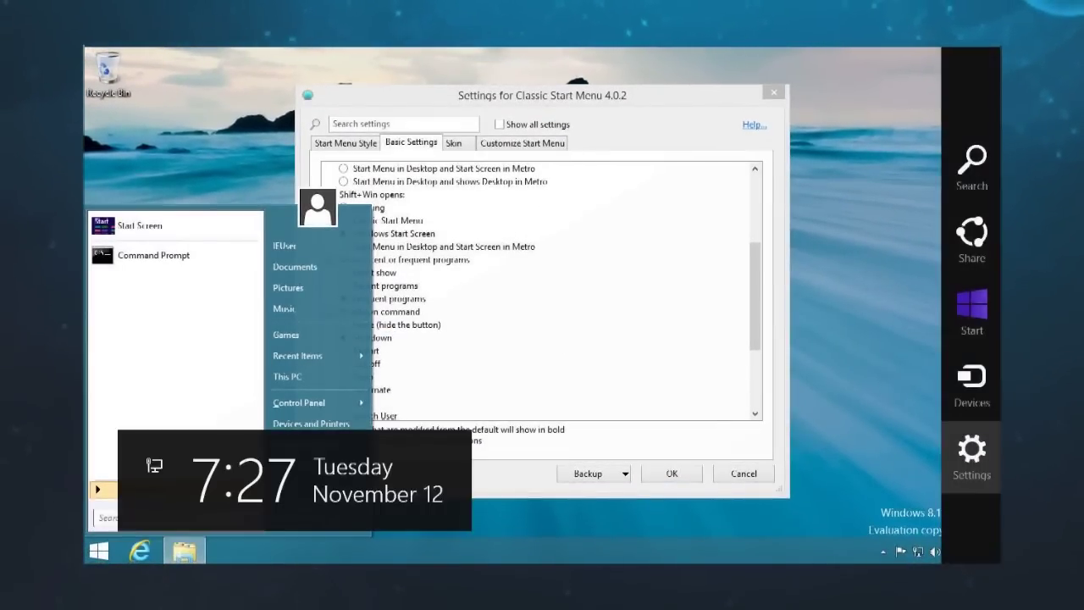
{"action": "key", "text": "super+i"}
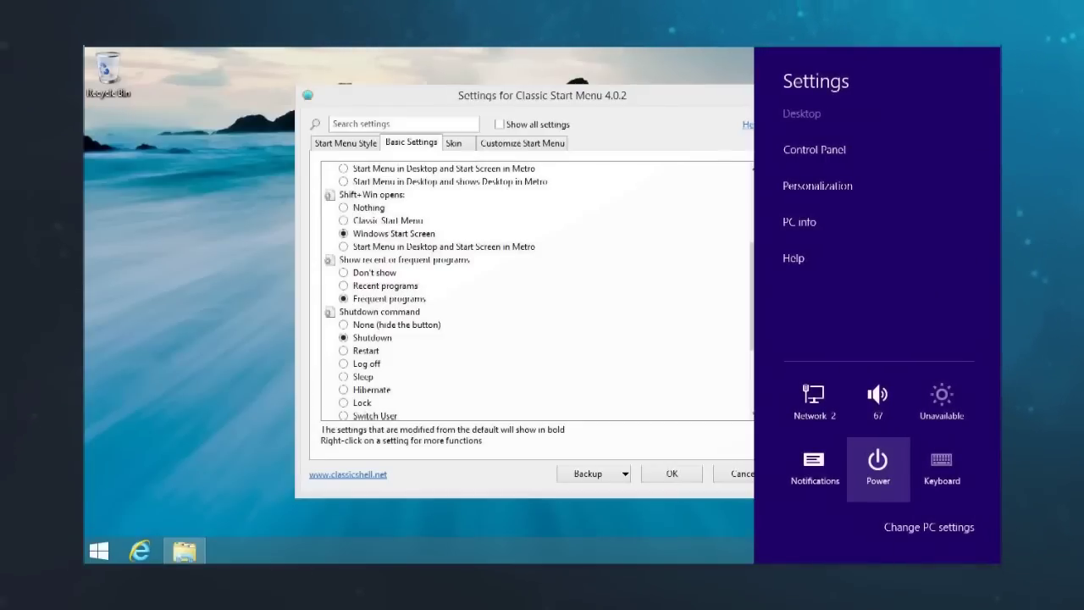
{"action": "left_click", "coordinate": [878, 469]}
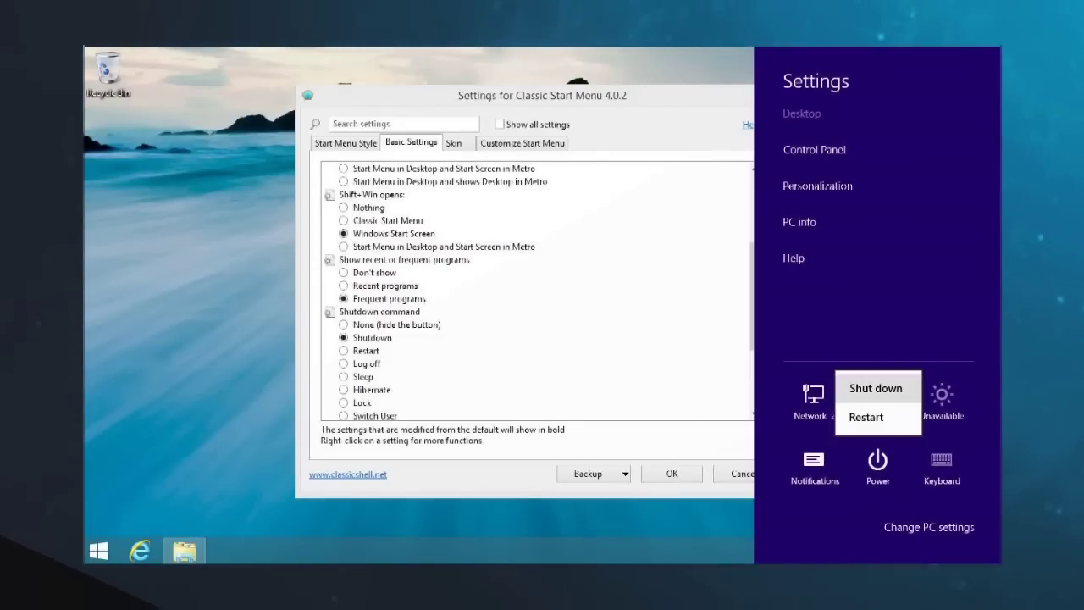
{"action": "key", "text": "Escape"}
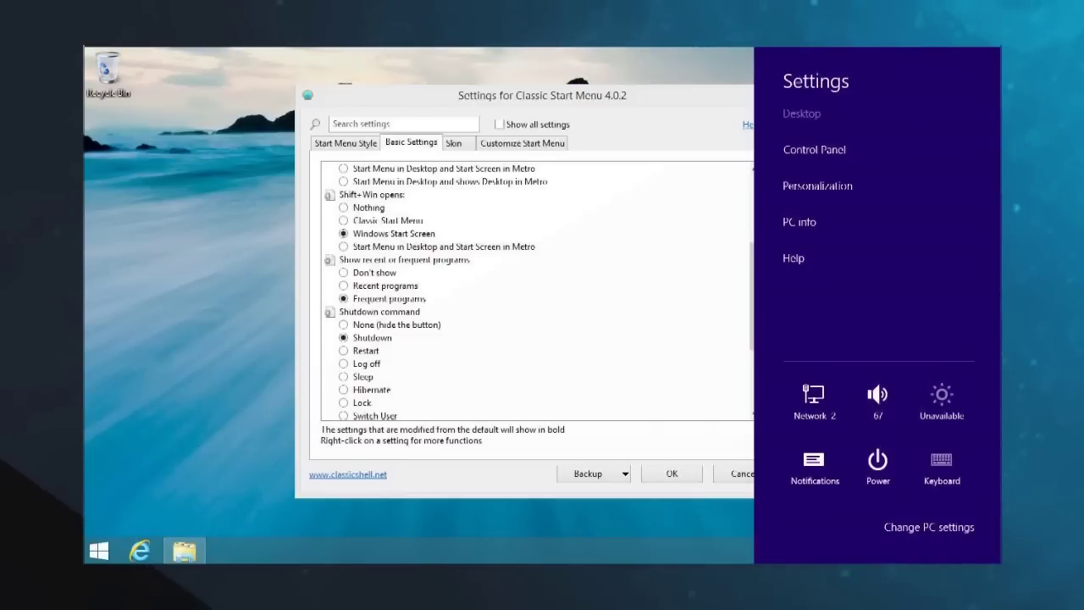
{"action": "key", "text": "Escape"}
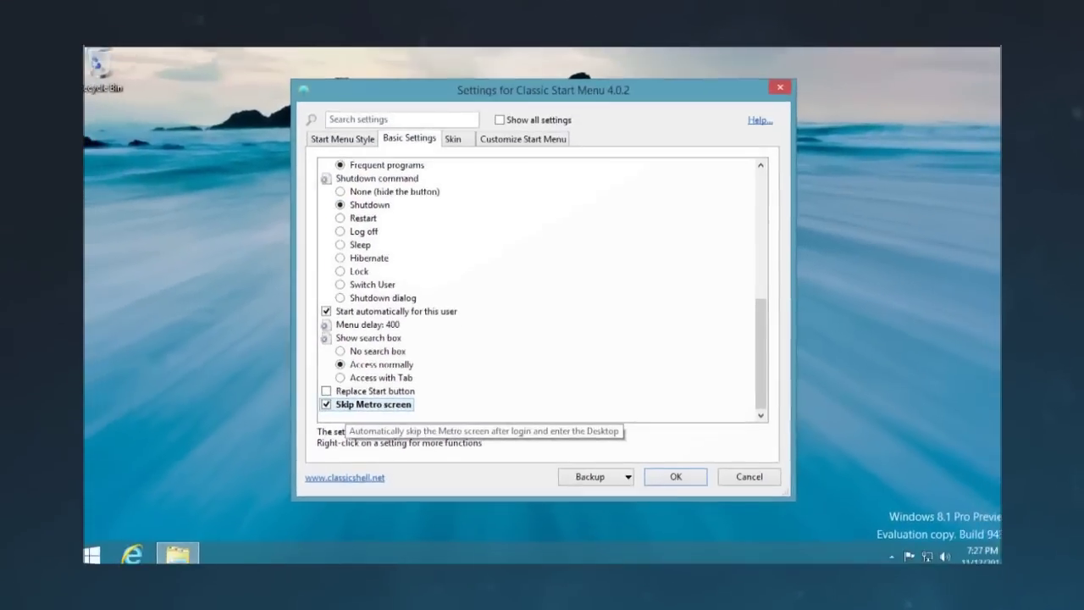
Open the Classic Start Menu and look through the folders under All Programs, including Classic Shell and Administrative Tools
{"action": "key", "text": "super"}
{"action": "key", "text": "super"}
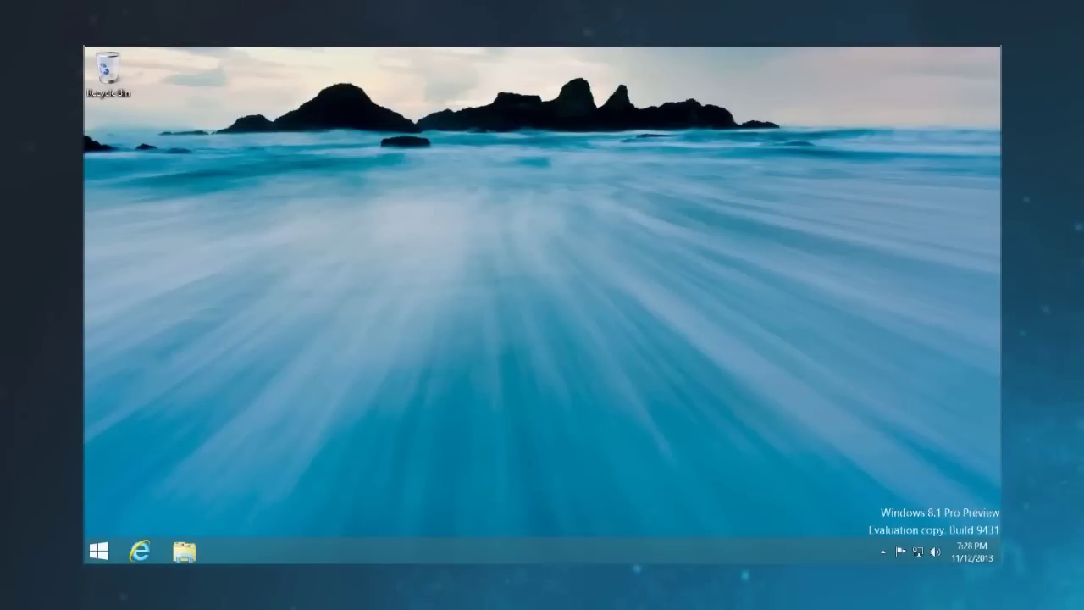
{"action": "left_click", "coordinate": [99, 550]}
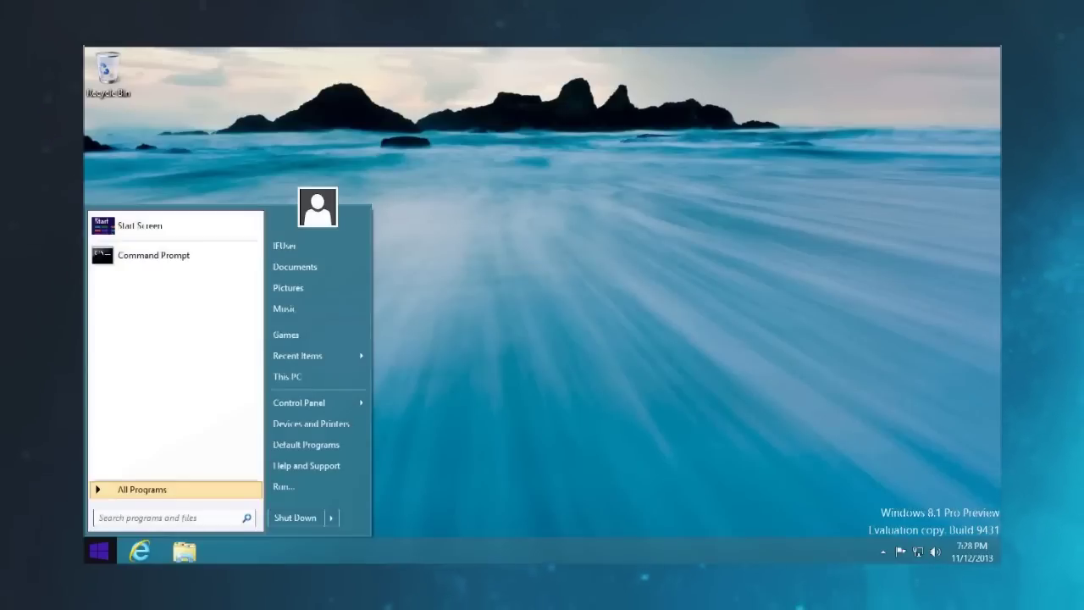
{"action": "left_click", "coordinate": [142, 489]}
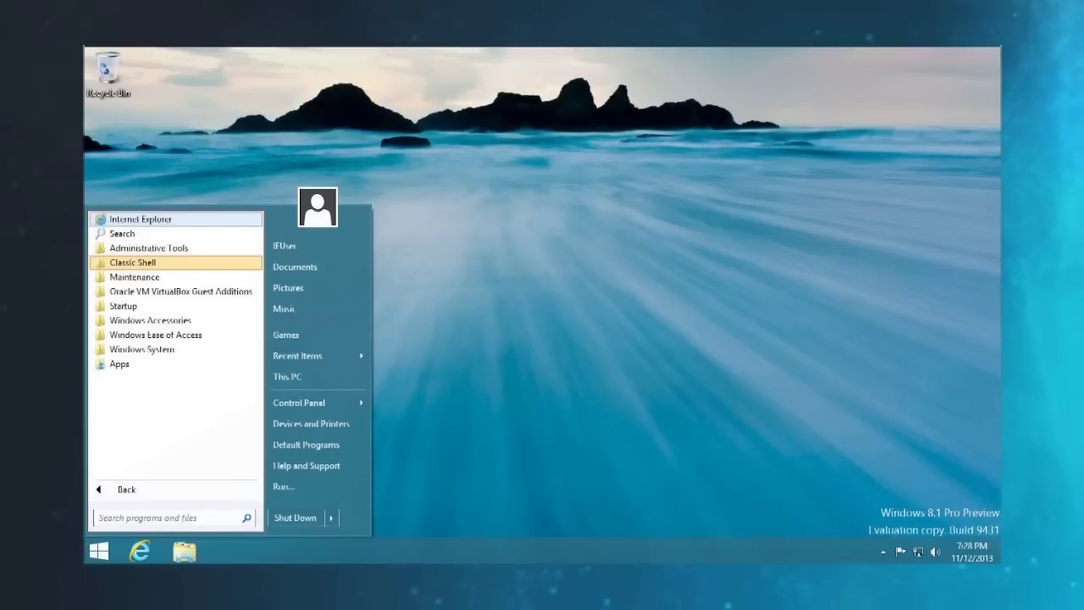
{"action": "key", "text": "Up"}
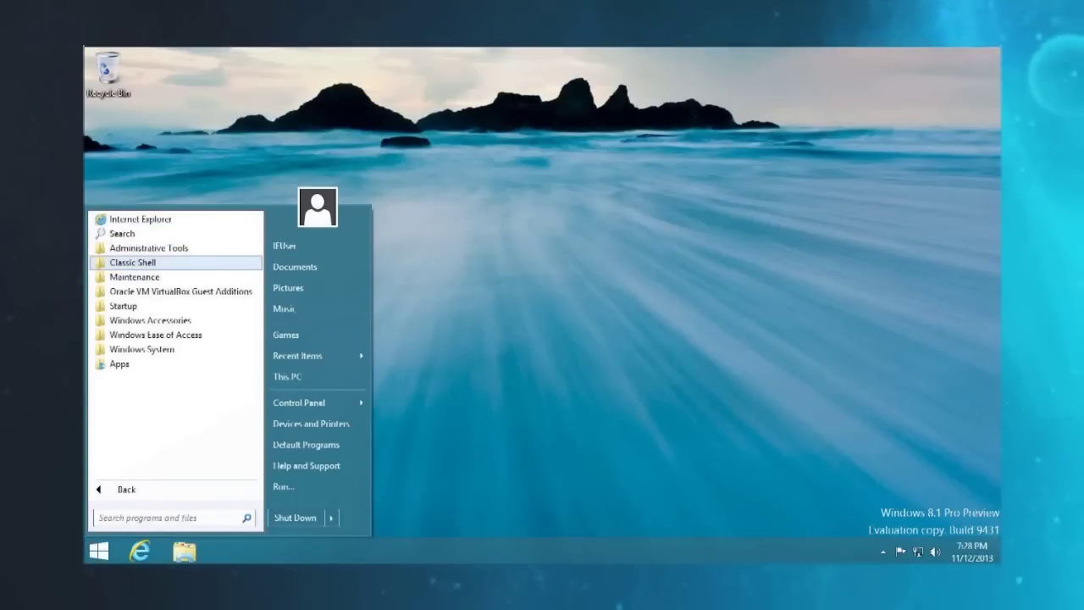
{"action": "key", "text": "Right"}
{"action": "key", "text": "Left"}
{"action": "key", "text": "Up"}
{"action": "key", "text": "Up"}
{"action": "key", "text": "Up"}
{"action": "key", "text": "Up"}
{"action": "key", "text": "Up"}
{"action": "key", "text": "Up"}
{"action": "key", "text": "Up"}
{"action": "key", "text": "Up"}
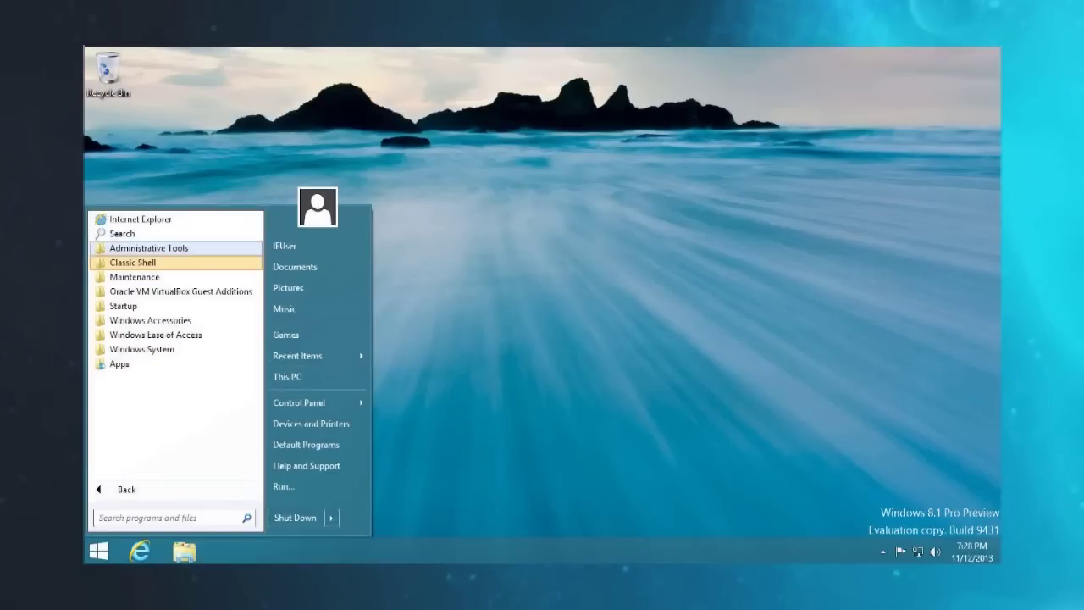
{"action": "key", "text": "Up"}
{"action": "key", "text": "Up"}
{"action": "key", "text": "Up"}
{"action": "key", "text": "Down"}
{"action": "key", "text": "Return"}
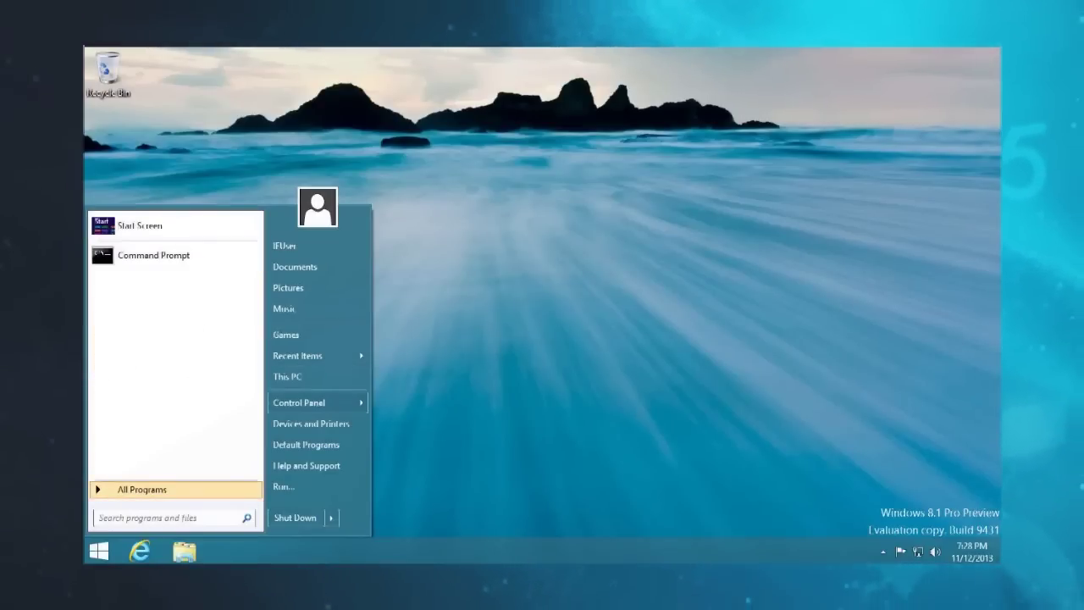
Look through the full list of Control Panel items from the Start menu and open the Control Panel window
{"action": "mouse_move", "coordinate": [299, 403]}
{"action": "key", "text": "Down"}
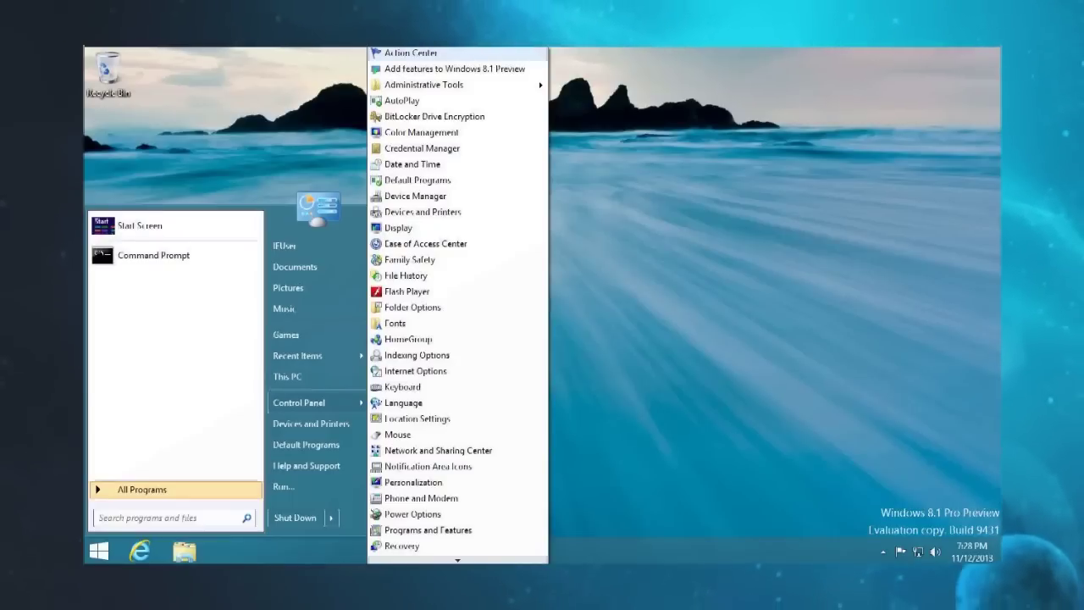
{"action": "key", "text": "l"}
{"action": "key", "text": "r"}
{"action": "mouse_move", "coordinate": [457, 559]}
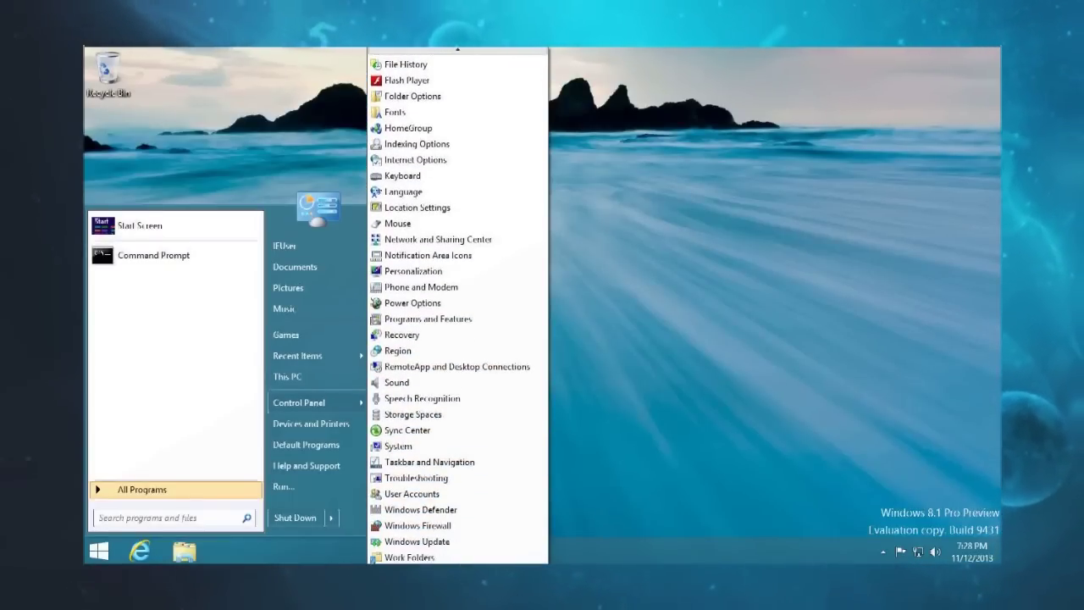
{"action": "key", "text": "Escape"}
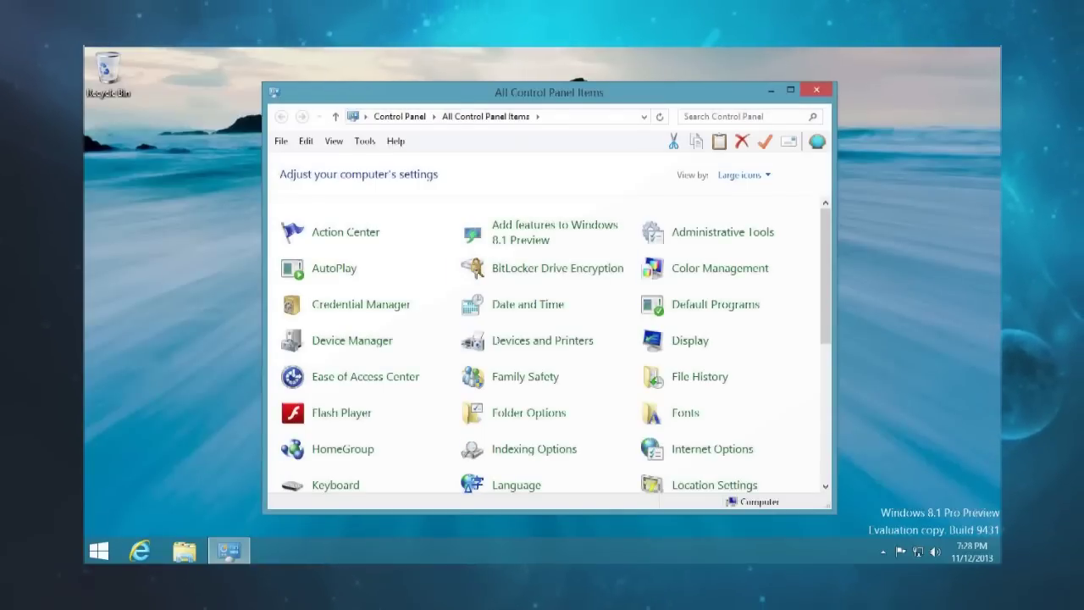
Examine the menus and items of the All Control Panel Items window and close it
{"action": "left_click_drag", "start_coordinate": [565, 95], "coordinate": [496, 93]}
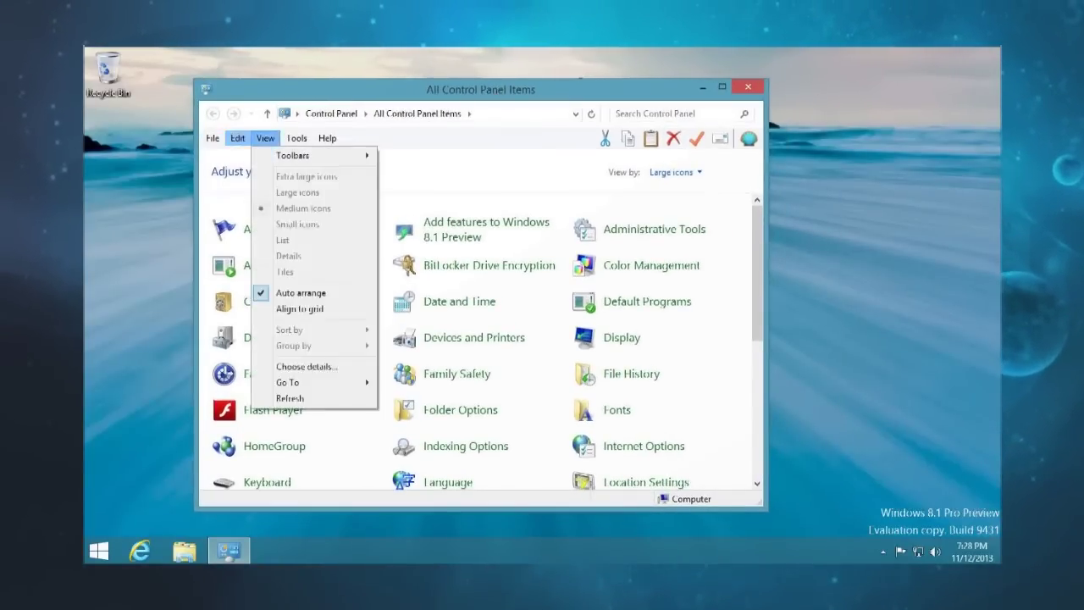
{"action": "mouse_move", "coordinate": [328, 139]}
{"action": "key", "text": "Escape"}
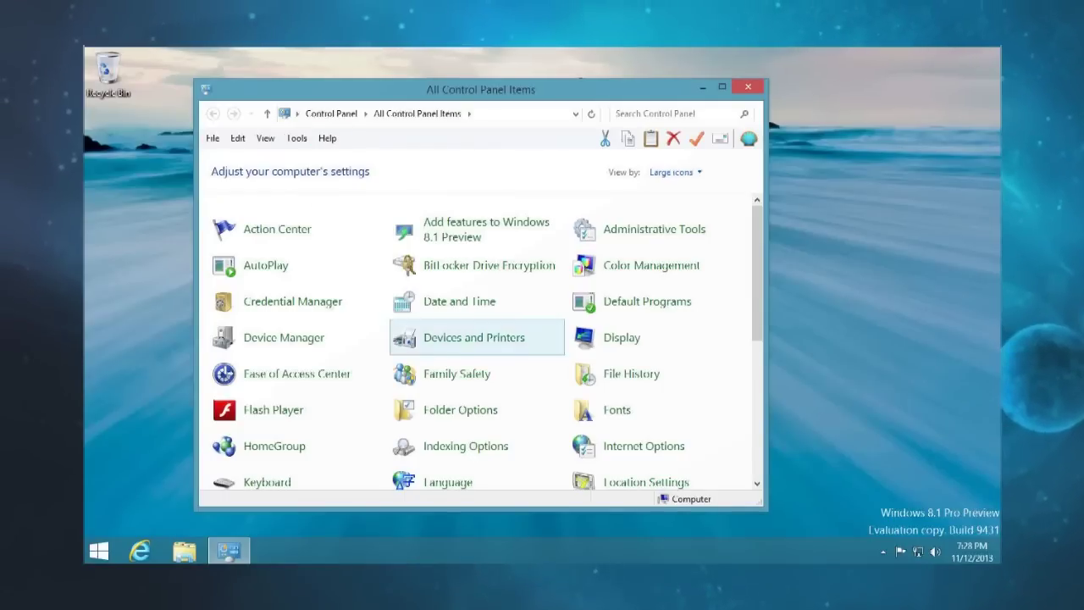
{"action": "mouse_move", "coordinate": [757, 273]}
{"action": "left_mouse_down"}
{"action": "mouse_move", "coordinate": [757, 409]}
{"action": "mouse_move", "coordinate": [757, 273]}
{"action": "left_mouse_up"}
{"action": "key", "text": "alt+F4"}
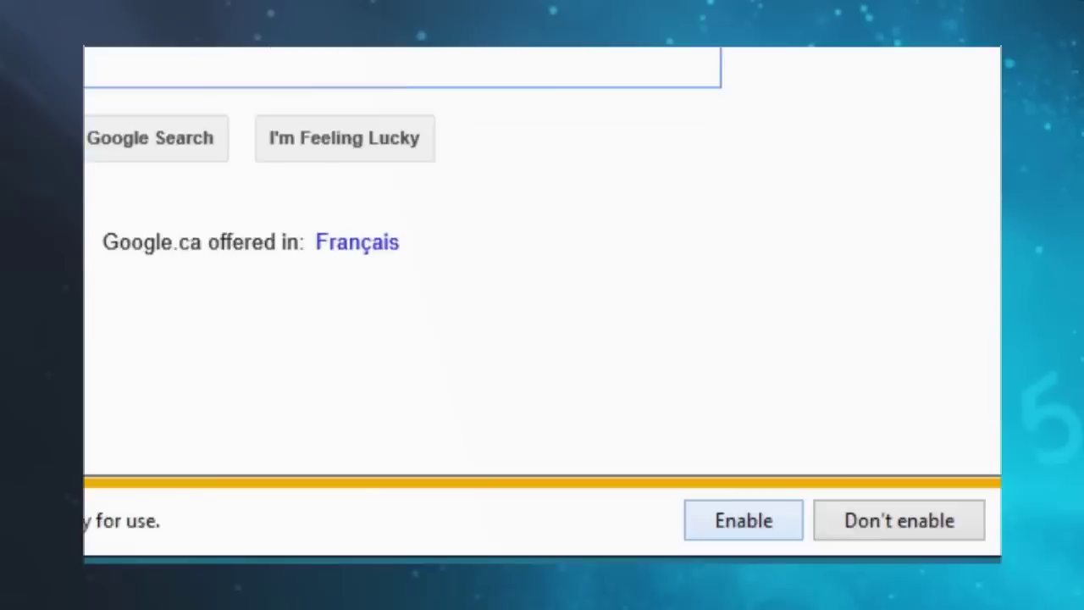
Enable the add-on that is ready for use in Internet Explorer and show the Status bar
{"action": "left_click", "coordinate": [743, 520]}
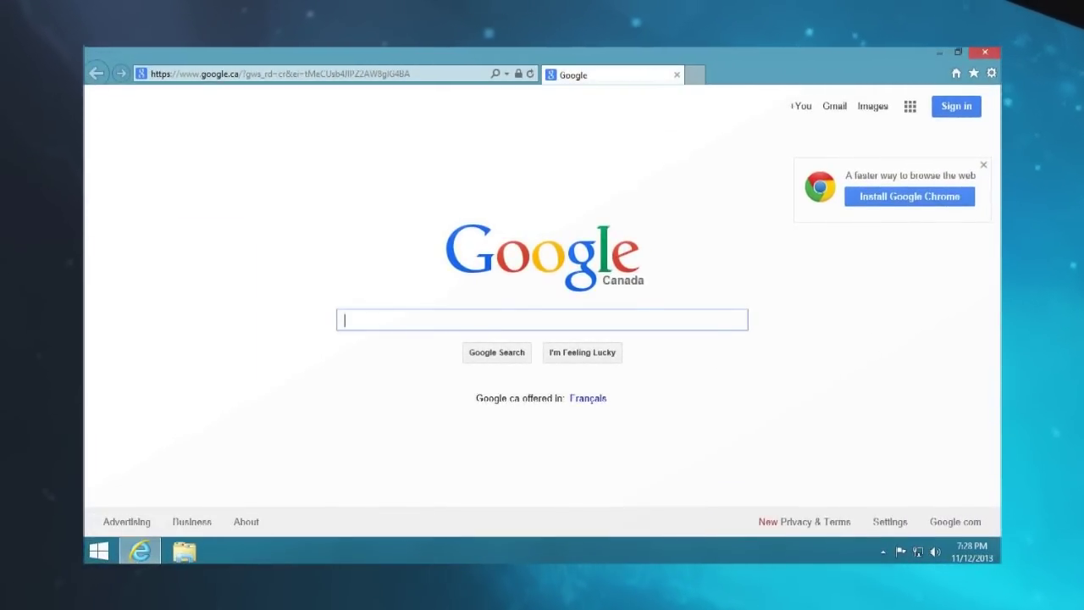
{"action": "right_click", "coordinate": [781, 70]}
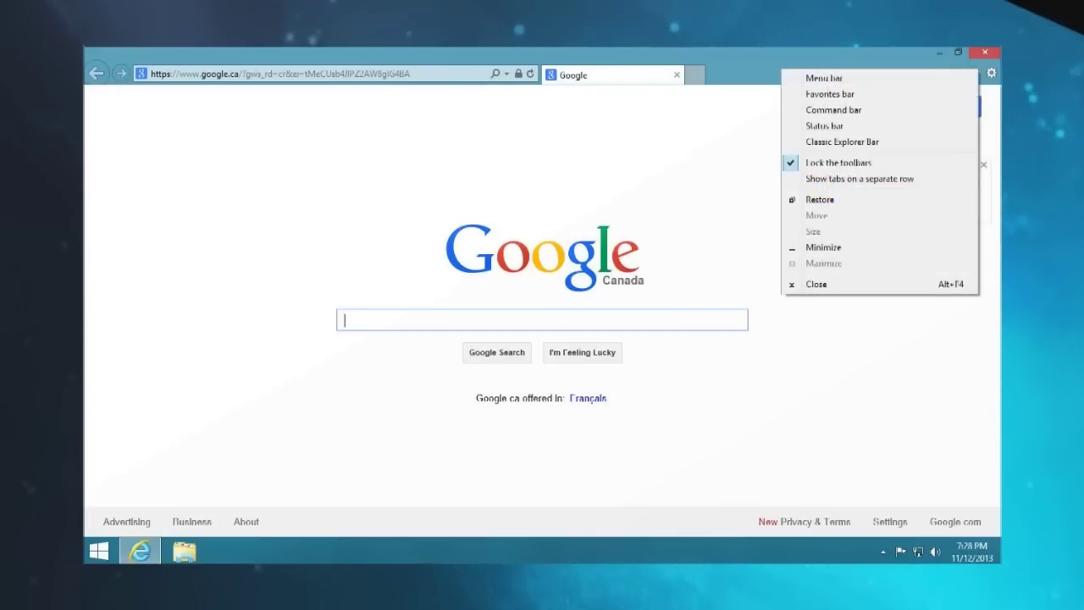
{"action": "key", "text": "Escape"}
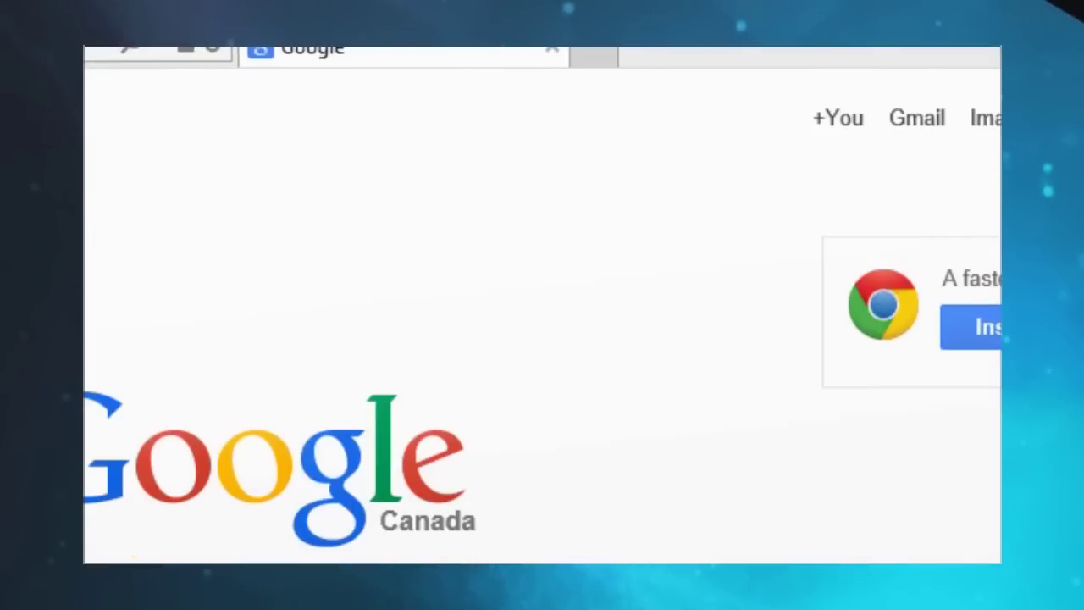
{"action": "right_click", "coordinate": [694, 182]}
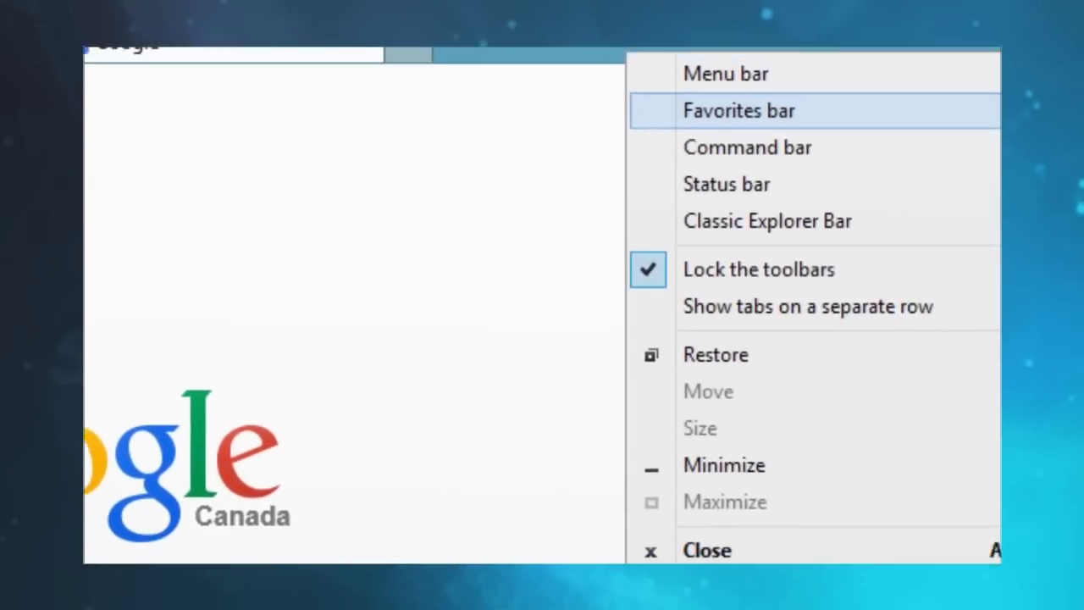
{"action": "left_click", "coordinate": [709, 188]}
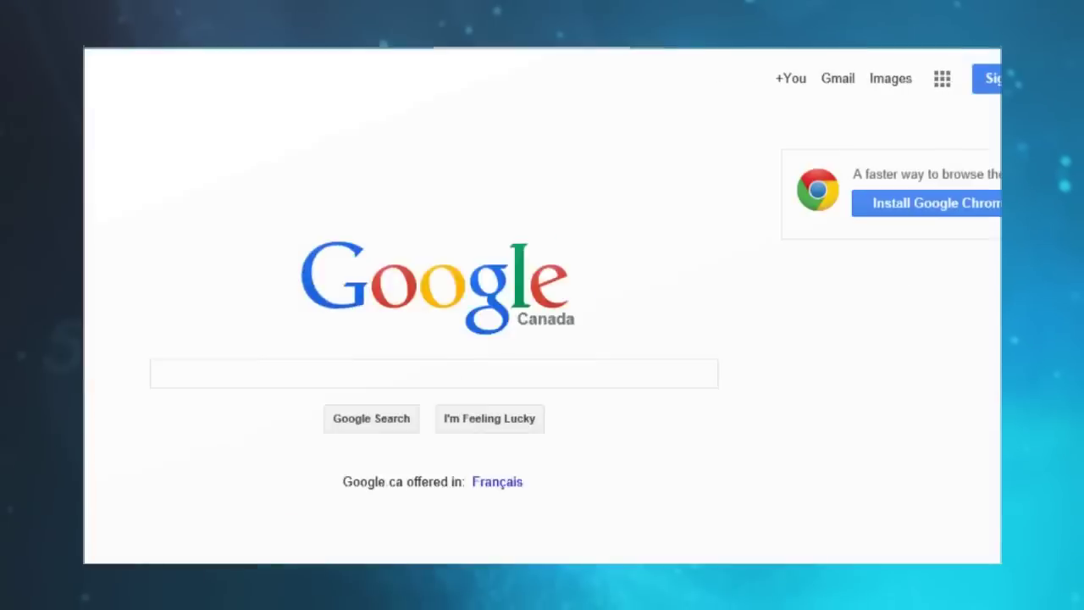
{"action": "key", "text": "super"}
{"action": "key", "text": "super"}
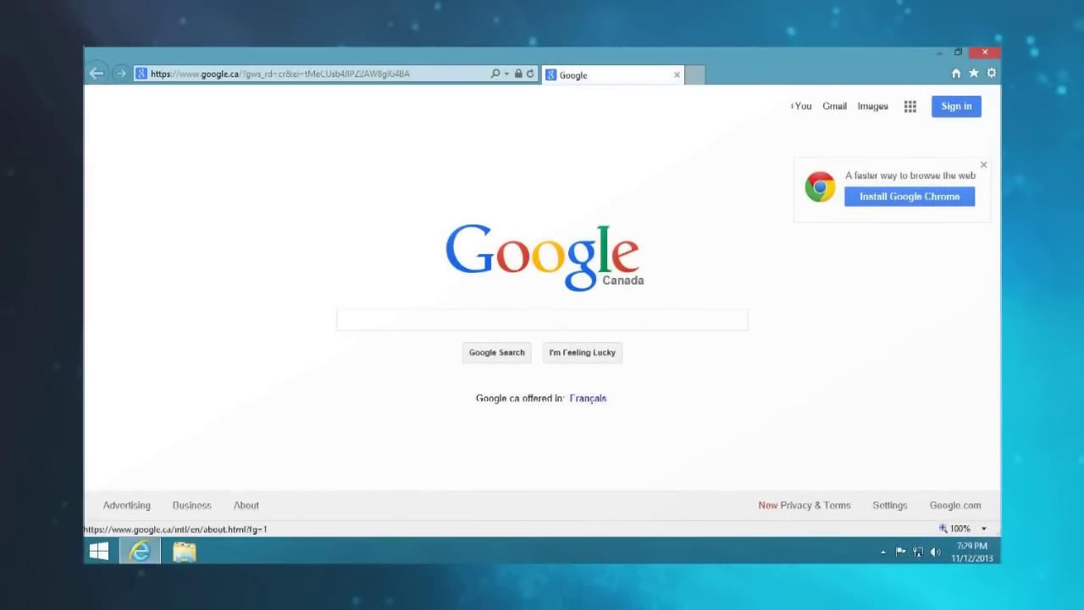
Show the Favorites bar in Internet Explorer and add the current Google page to it
{"action": "right_click", "coordinate": [790, 60]}
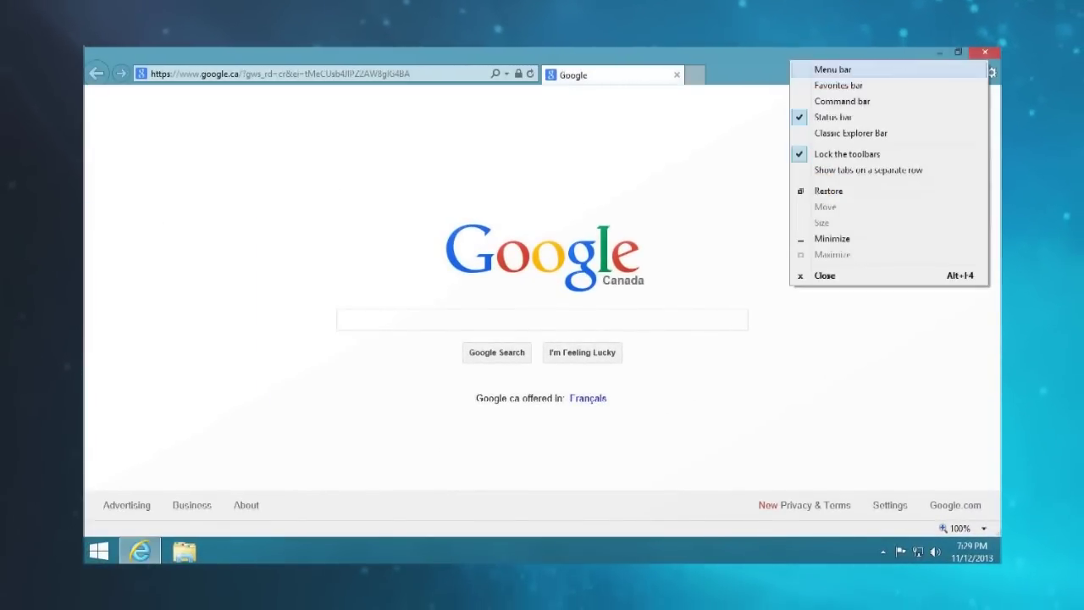
{"action": "left_click", "coordinate": [838, 84]}
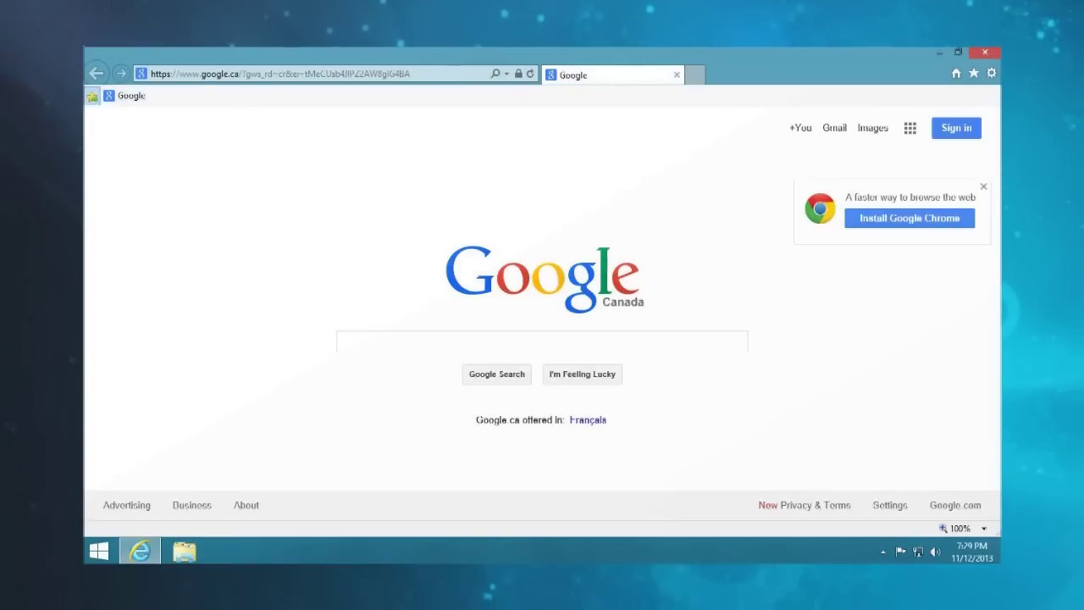
{"action": "left_click", "coordinate": [92, 97]}
Show the Menu bar in Internet Explorer and look through its menus
{"action": "right_click", "coordinate": [825, 62]}
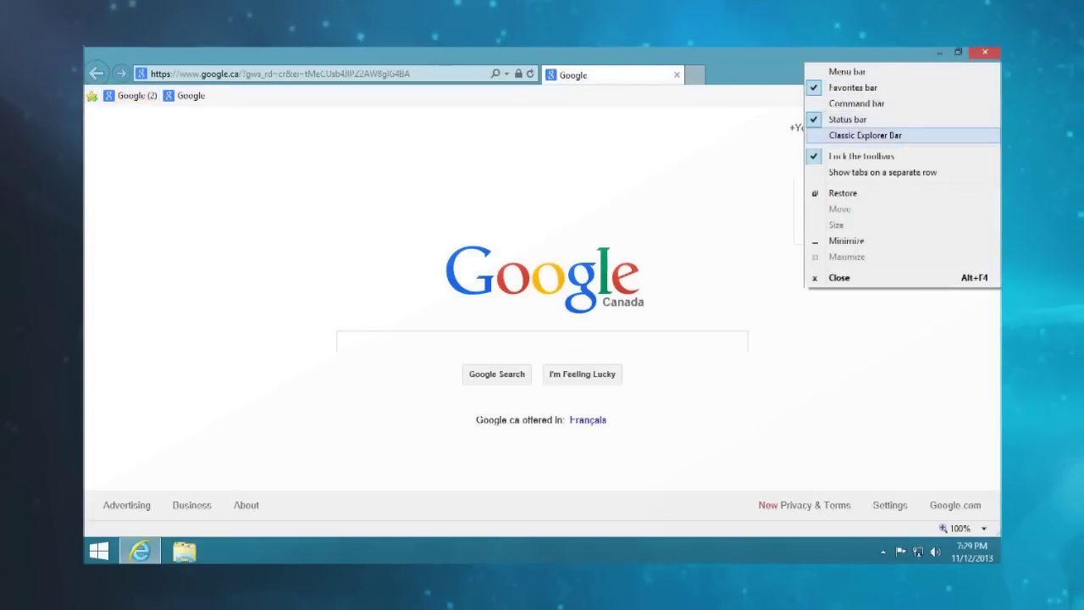
{"action": "left_click", "coordinate": [847, 71]}
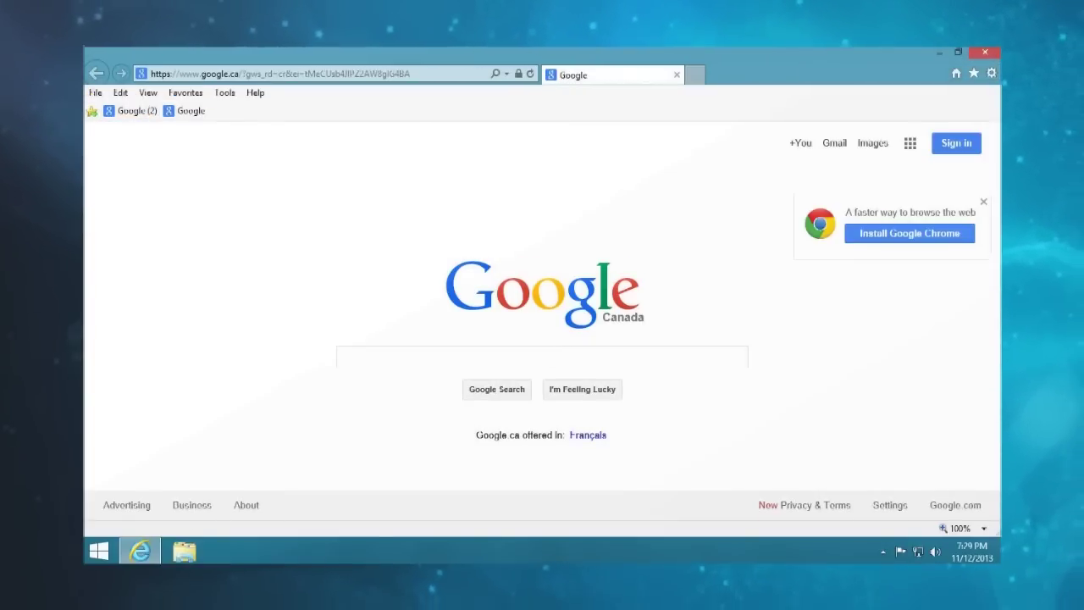
{"action": "key", "text": "Down"}
{"action": "key", "text": "Right"}
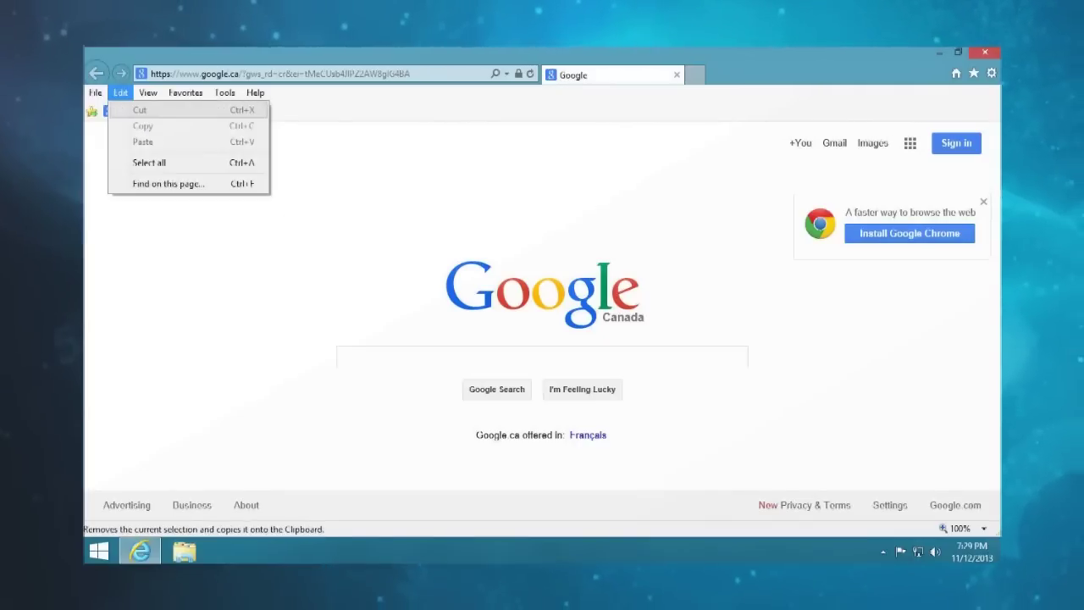
{"action": "key", "text": "Right"}
{"action": "key", "text": "Right"}
{"action": "key", "text": "Right"}
{"action": "left_click", "coordinate": [186, 92]}
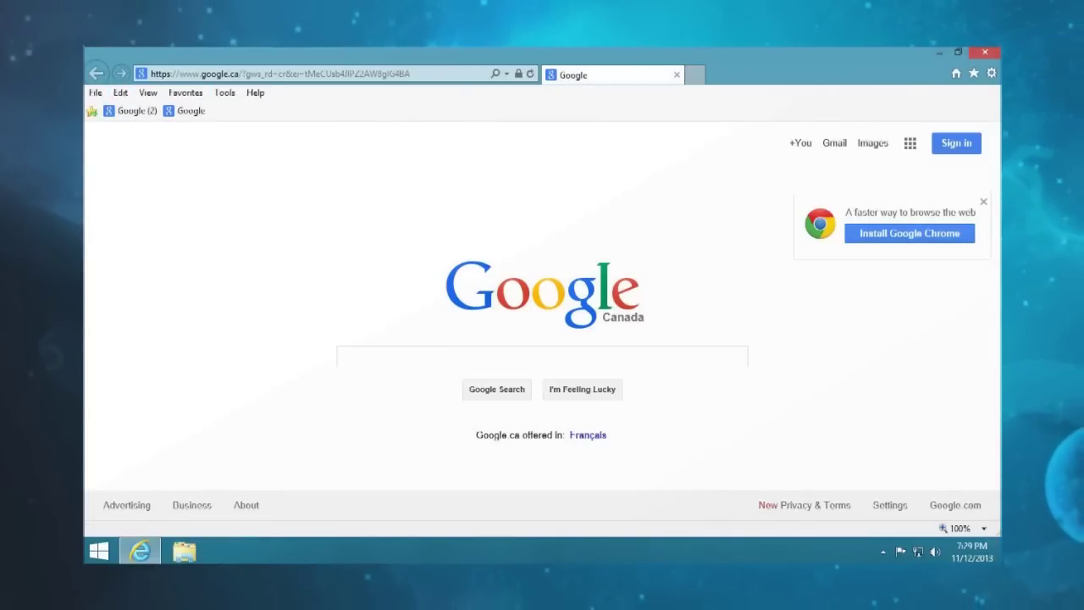
Delete the duplicate "Google (2)" entry from the Favorites bar
{"action": "right_click", "coordinate": [141, 110]}
{"action": "key", "text": "Up"}
{"action": "key", "text": "Up"}
{"action": "key", "text": "Up"}
{"action": "key", "text": "Up"}
{"action": "key", "text": "Up"}
{"action": "key", "text": "Return"}
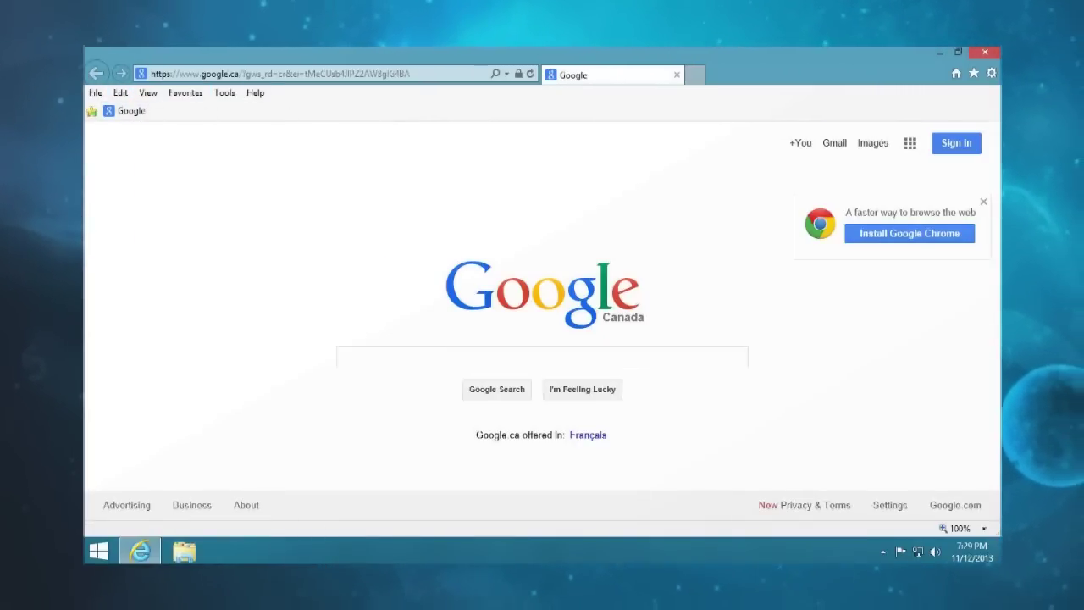
Delete the Google entry from the Favorites bar in Internet Explorer
{"action": "key", "text": "shift+F10"}
{"action": "key", "text": "Down"}
{"action": "key", "text": "Down"}
{"action": "key", "text": "Down"}
{"action": "key", "text": "Down"}
{"action": "key", "text": "Down"}
{"action": "key", "text": "Down"}
{"action": "key", "text": "Down"}
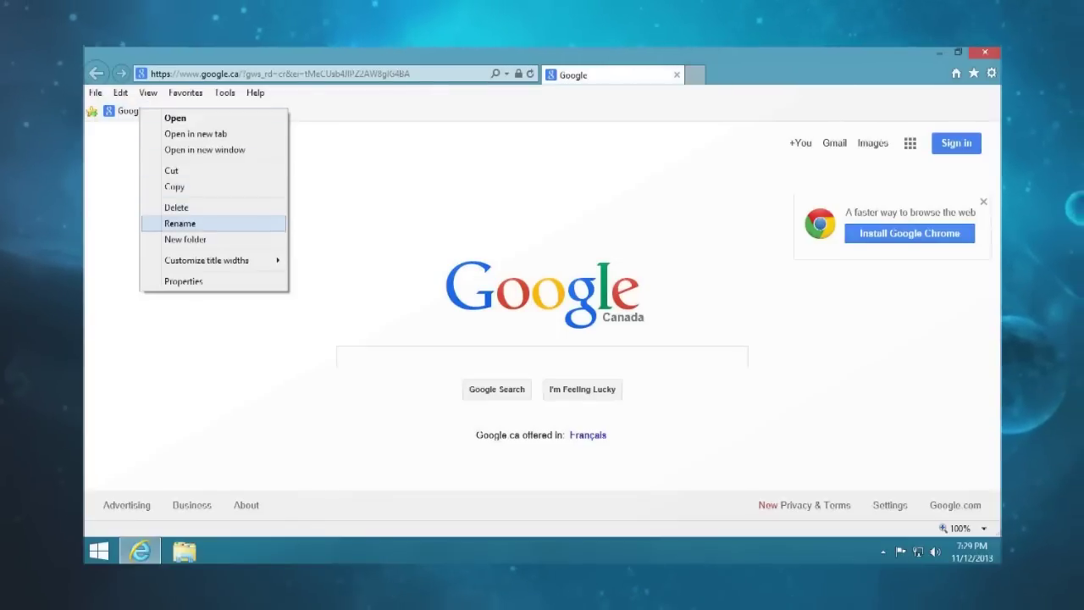
{"action": "key", "text": "Up"}
{"action": "key", "text": "Return"}
Look through Internet Explorer's toolbar display options, including the Command bar and showing tabs on a separate row
{"action": "right_click", "coordinate": [898, 70]}
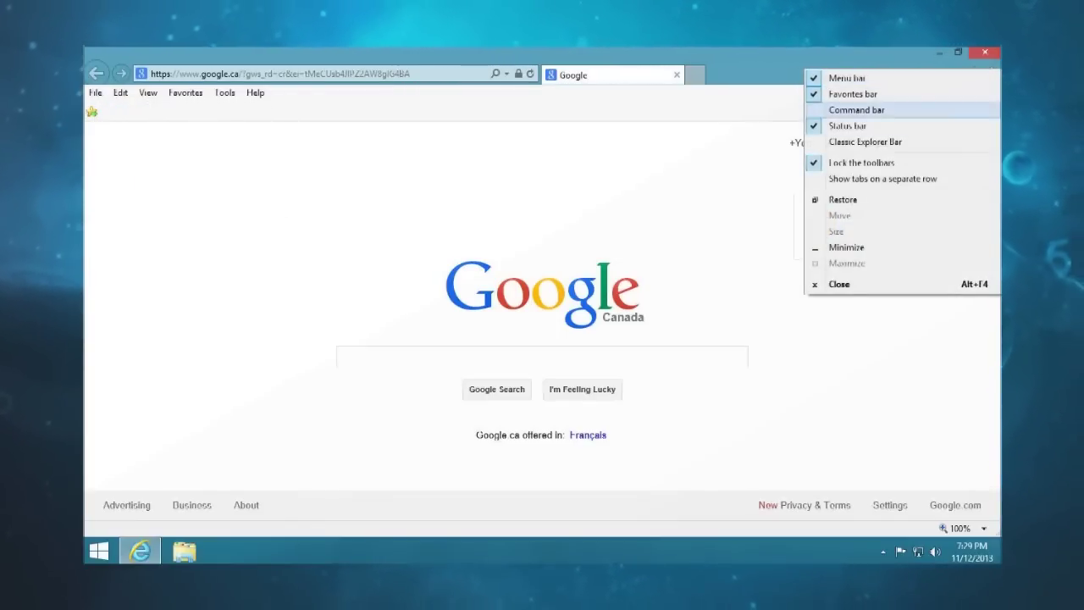
{"action": "key", "text": "Down"}
{"action": "key", "text": "Down"}
{"action": "key", "text": "Down"}
{"action": "key", "text": "Down"}
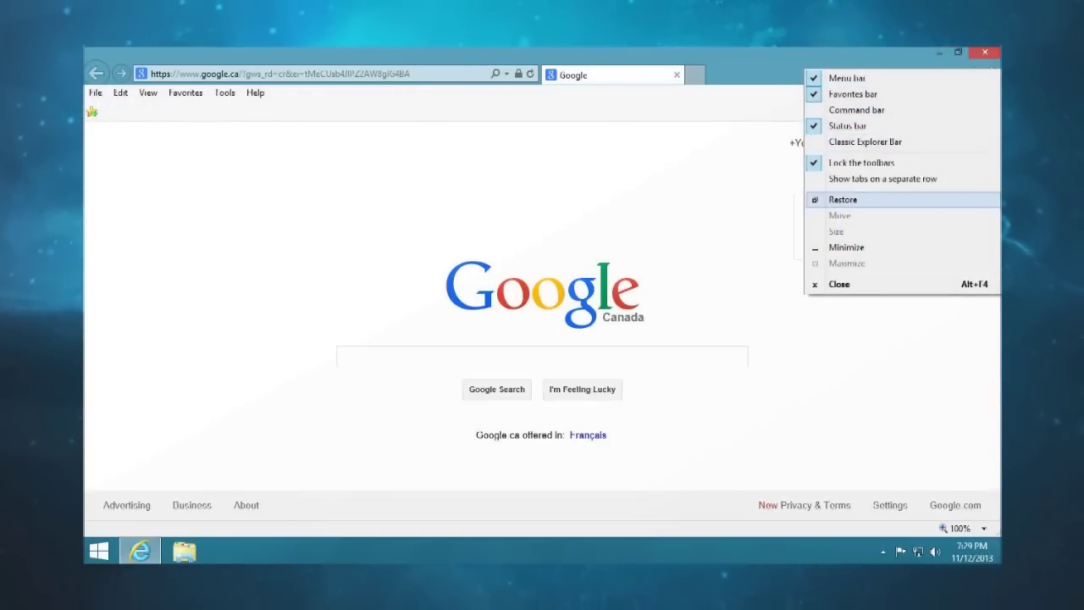
{"action": "key", "text": "Up"}
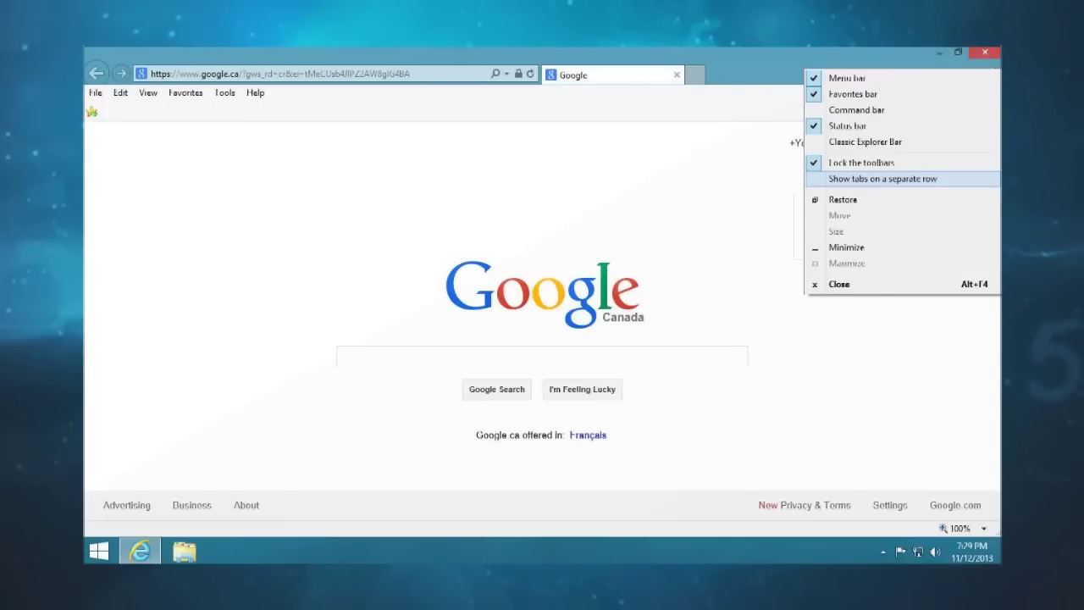
{"action": "key", "text": "Escape"}
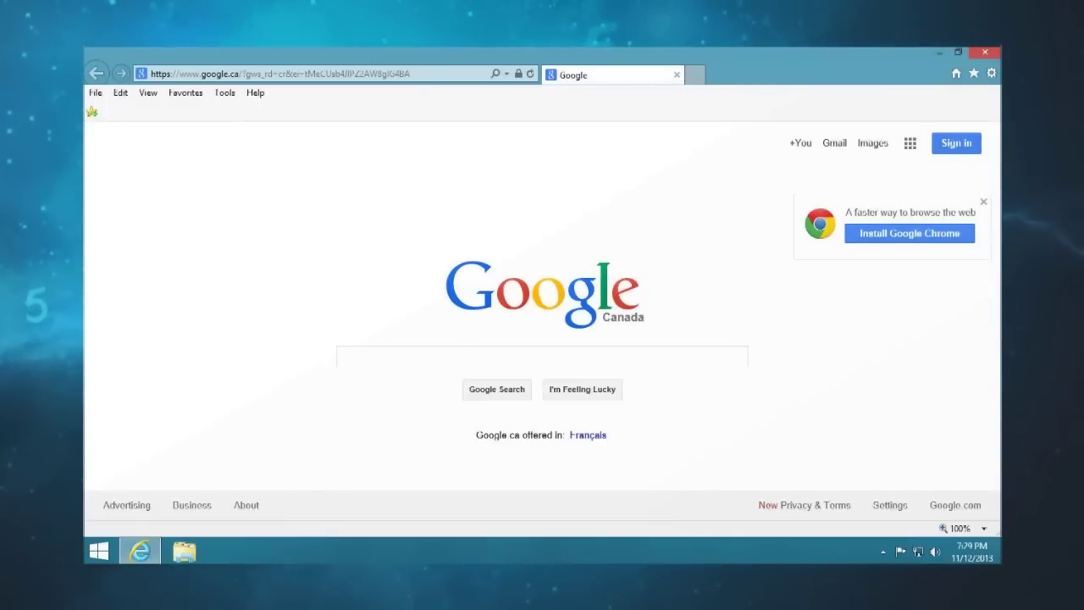
Add the current Google page back to the Favorites bar
{"action": "key", "text": "alt"}
{"action": "key", "text": "Left"}
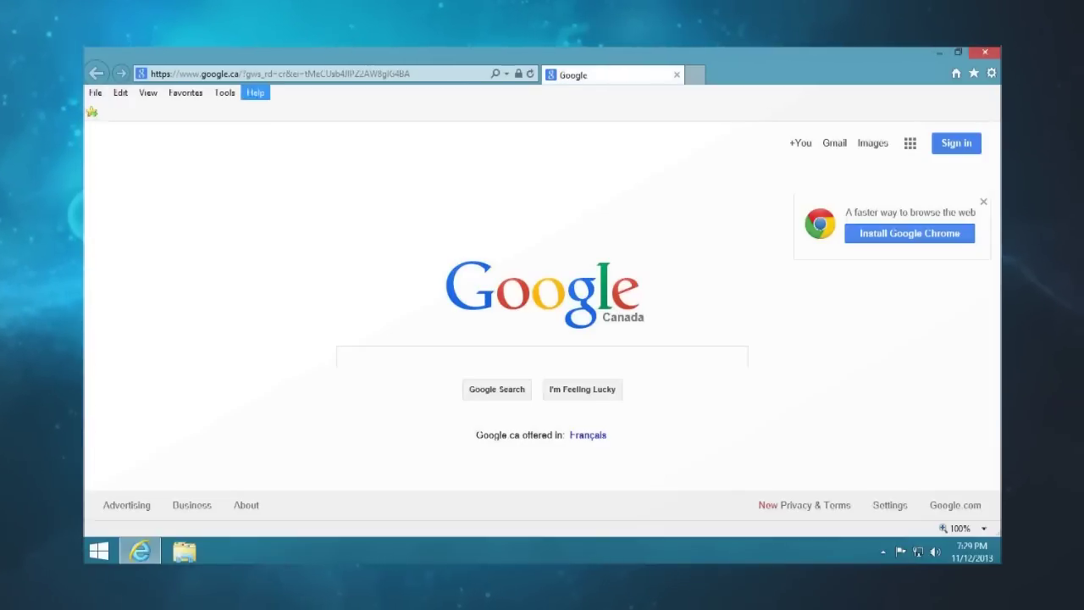
{"action": "key", "text": "Escape"}
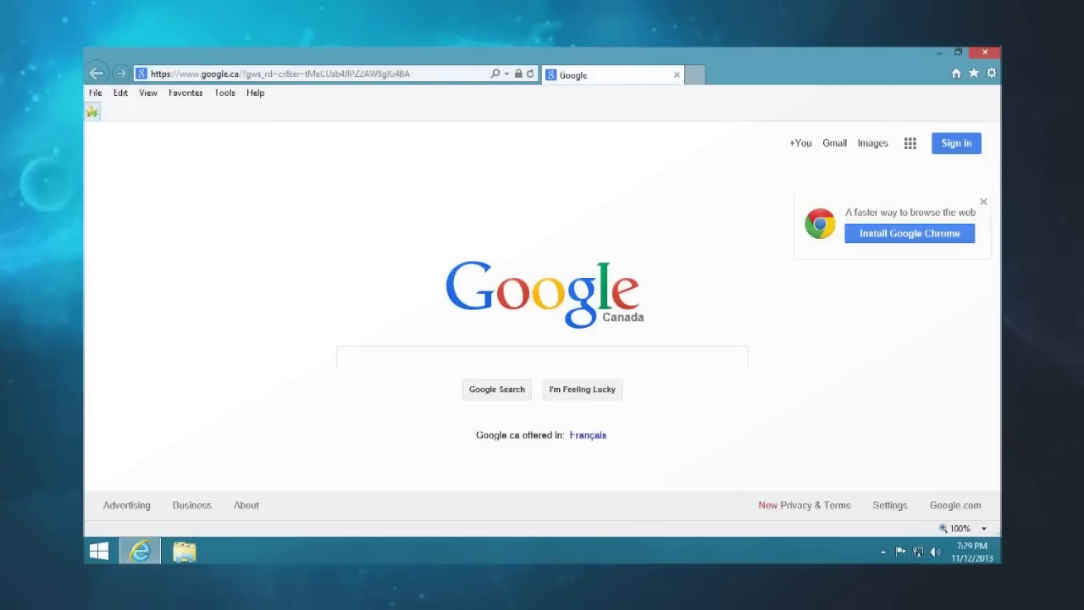
{"action": "left_click", "coordinate": [93, 111]}
{"action": "left_click", "coordinate": [125, 111]}
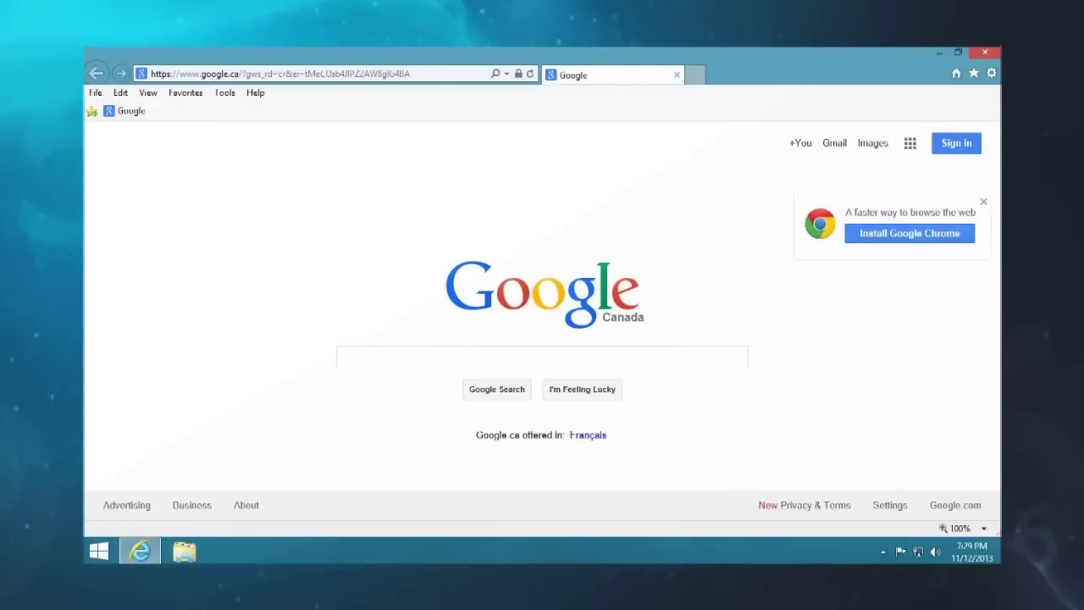
Restore the Internet Explorer window to its smaller size and maximize it again
{"action": "left_click", "coordinate": [958, 52]}
{"action": "left_click_drag", "start_coordinate": [473, 84], "coordinate": [567, 73]}
{"action": "key", "text": "super+shift+Up"}
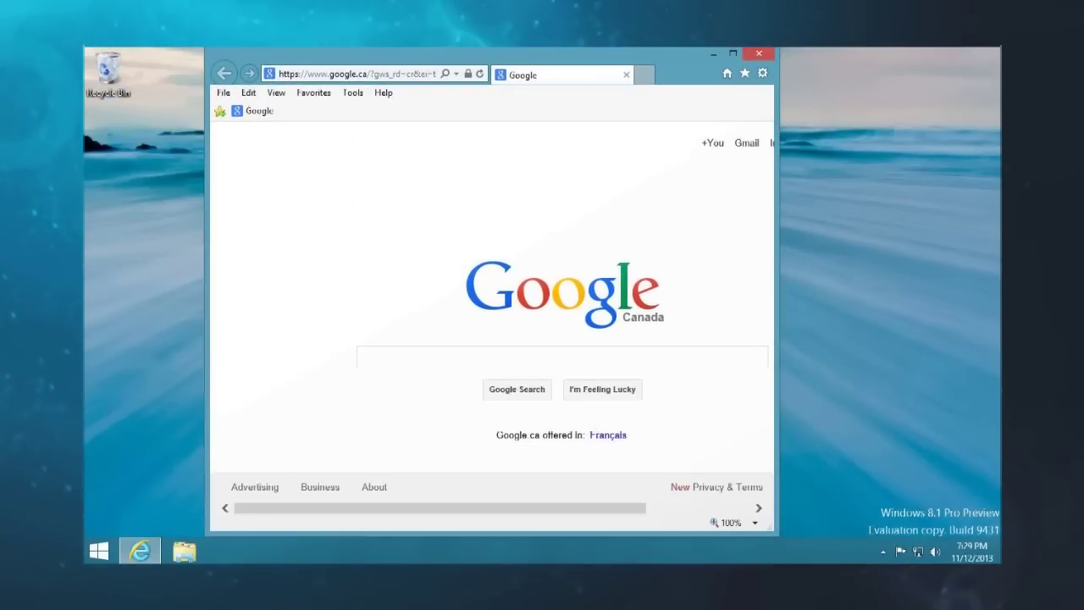
{"action": "left_click", "coordinate": [732, 53]}
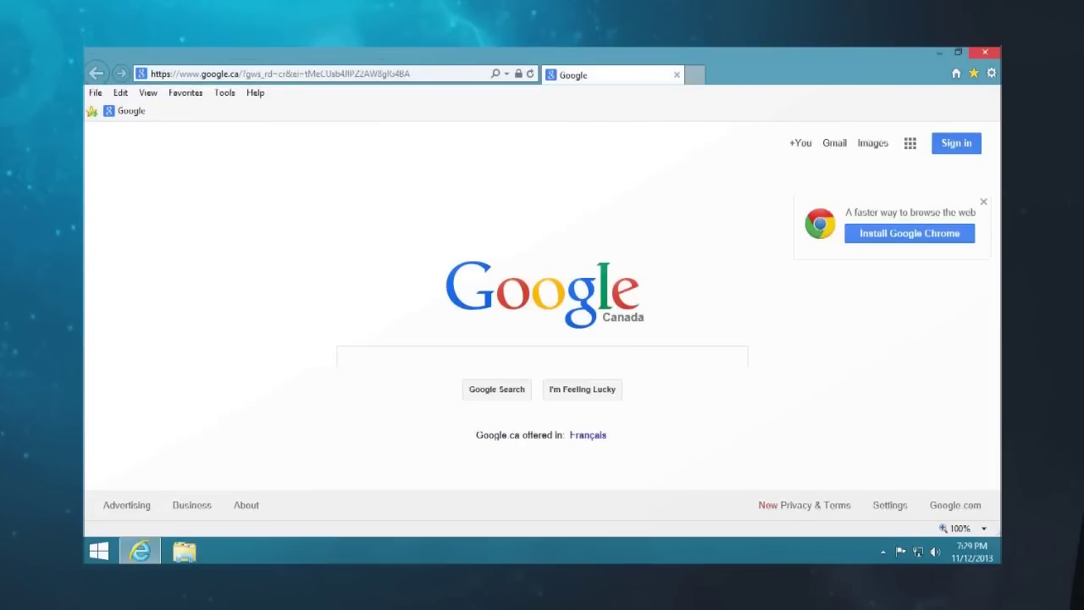
Close Internet Explorer and demonstrate the Classic Start Menu on the desktop by opening and closing it
{"action": "left_click", "coordinate": [985, 52]}
{"action": "key", "text": "super"}
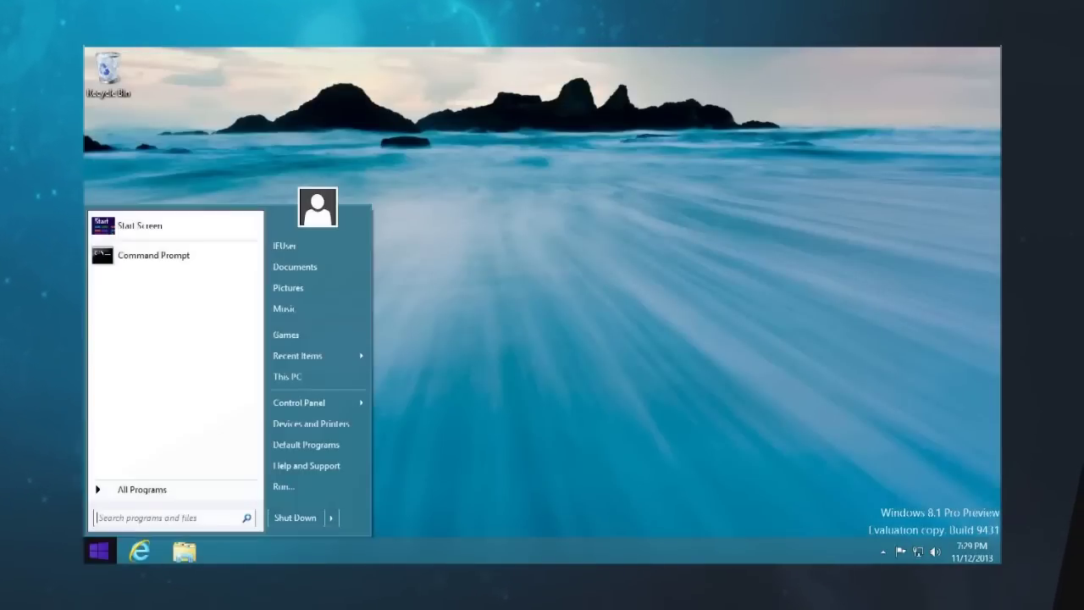
{"action": "key", "text": "super"}
{"action": "key", "text": "super"}
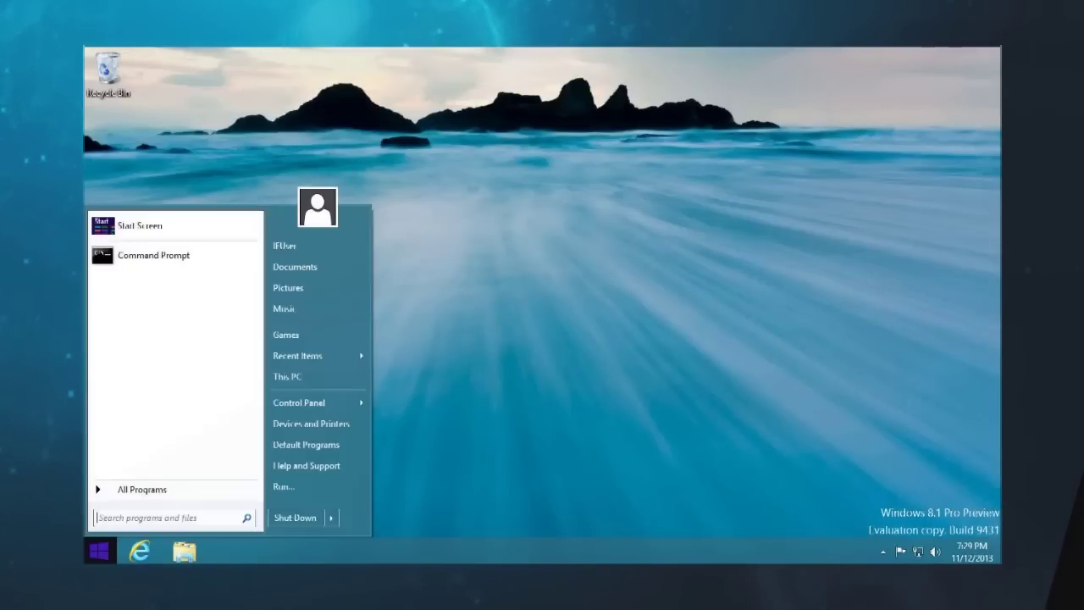
{"action": "key", "text": "super"}
{"action": "key", "text": "super"}
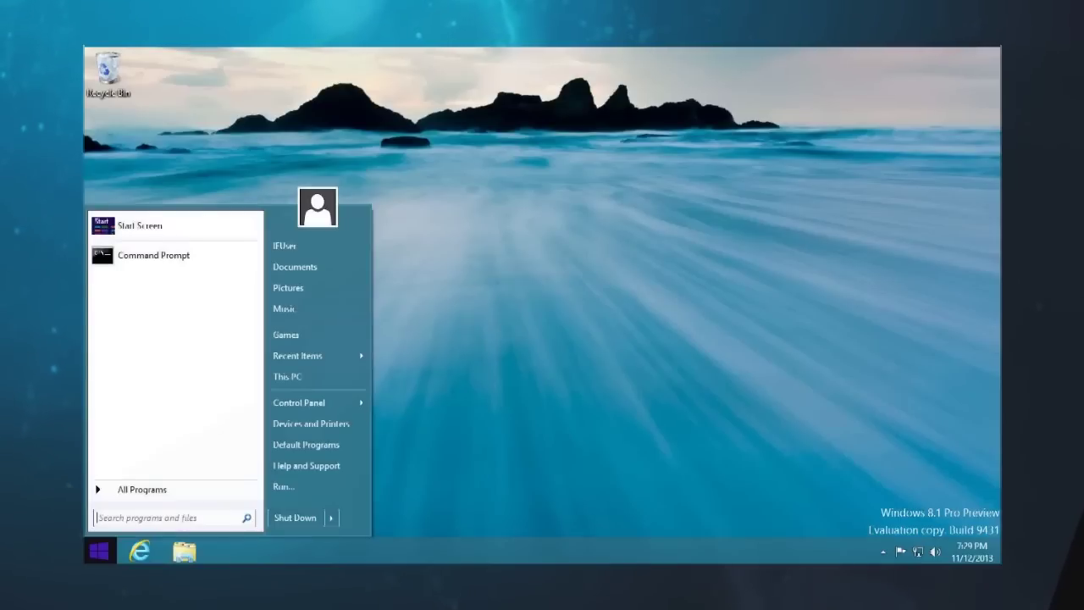
{"action": "key", "text": "super"}
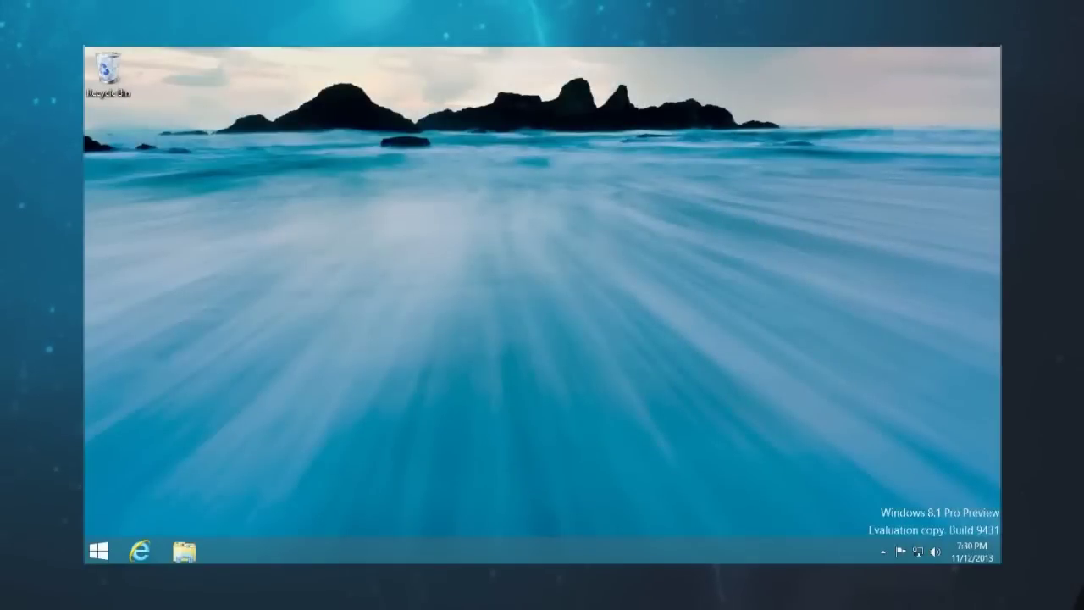
Compare the Classic Start Menu with the tiled Start screen by showing each and returning to the desktop
{"action": "key", "text": "super"}
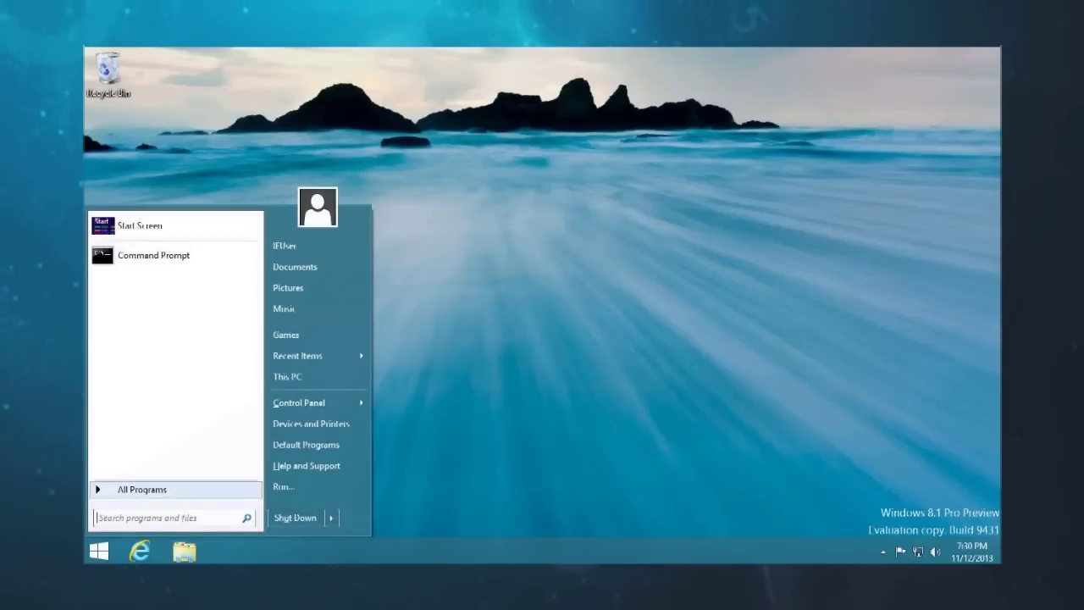
{"action": "key", "text": "super"}
{"action": "key", "text": "super"}
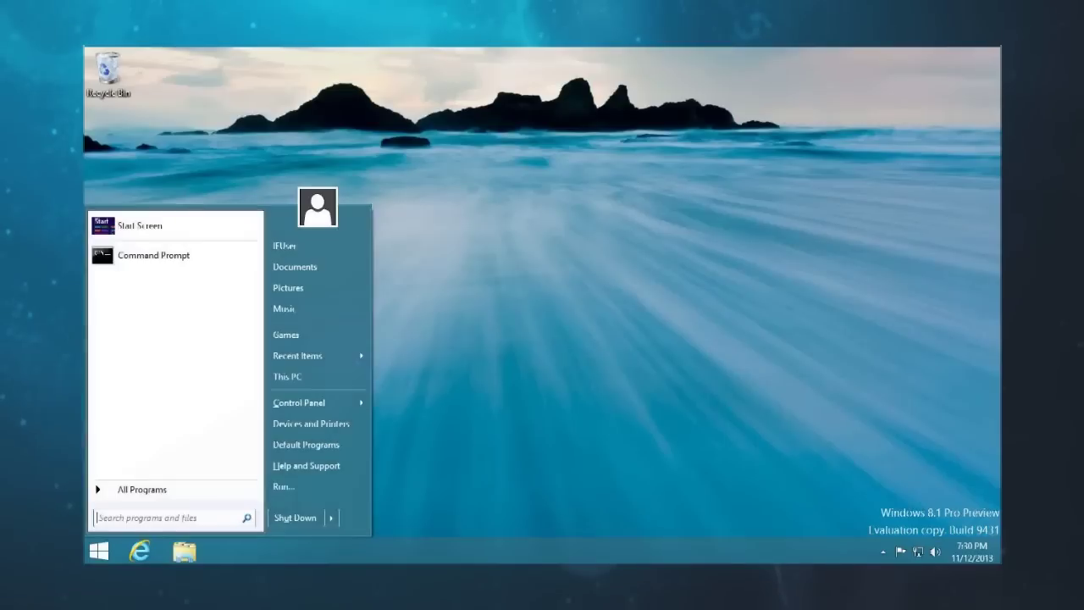
{"action": "key", "text": "super"}
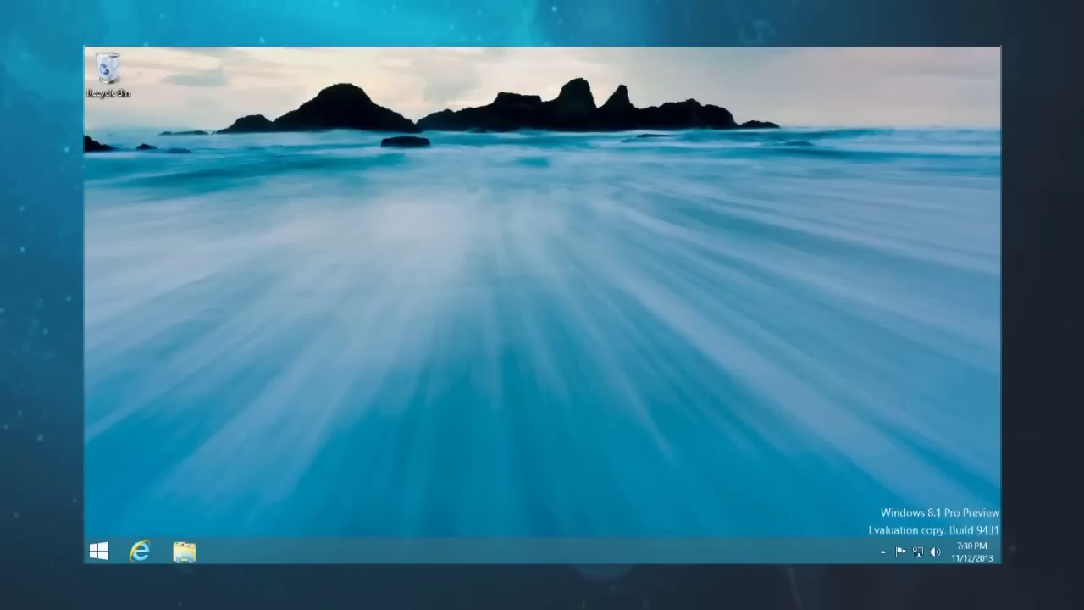
{"action": "key", "text": "super"}
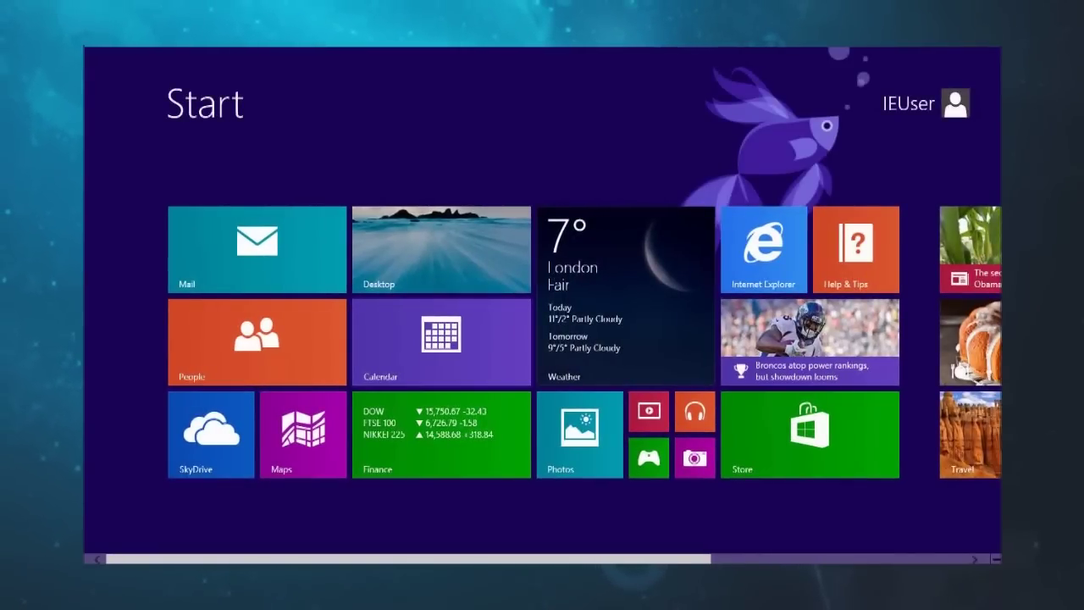
{"action": "key", "text": "super"}
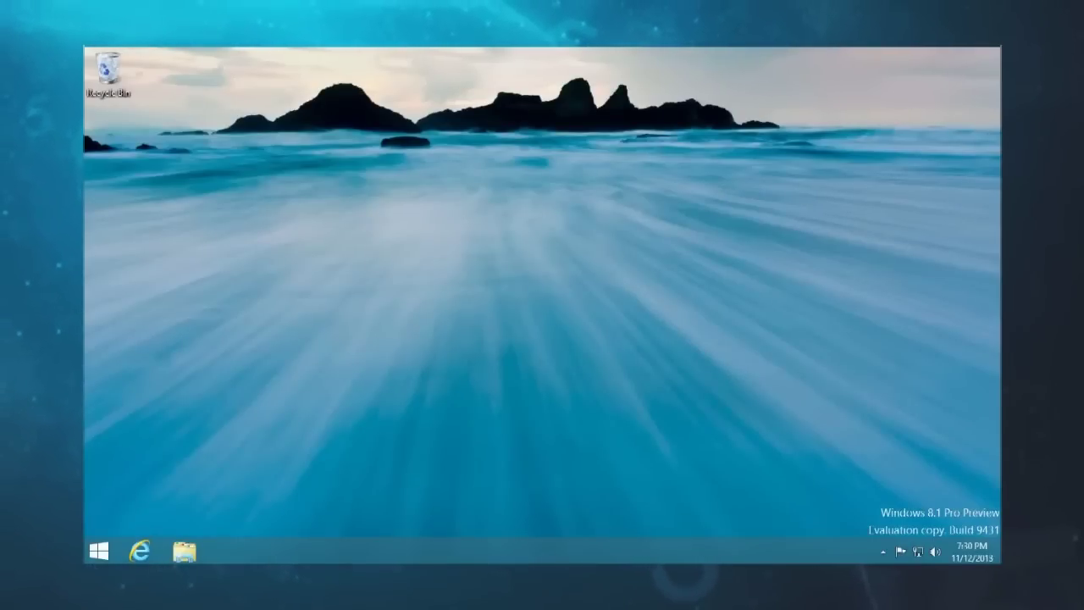
Open the Classic Start Menu and examine the additional power options beside Shut Down
{"action": "key", "text": "super"}
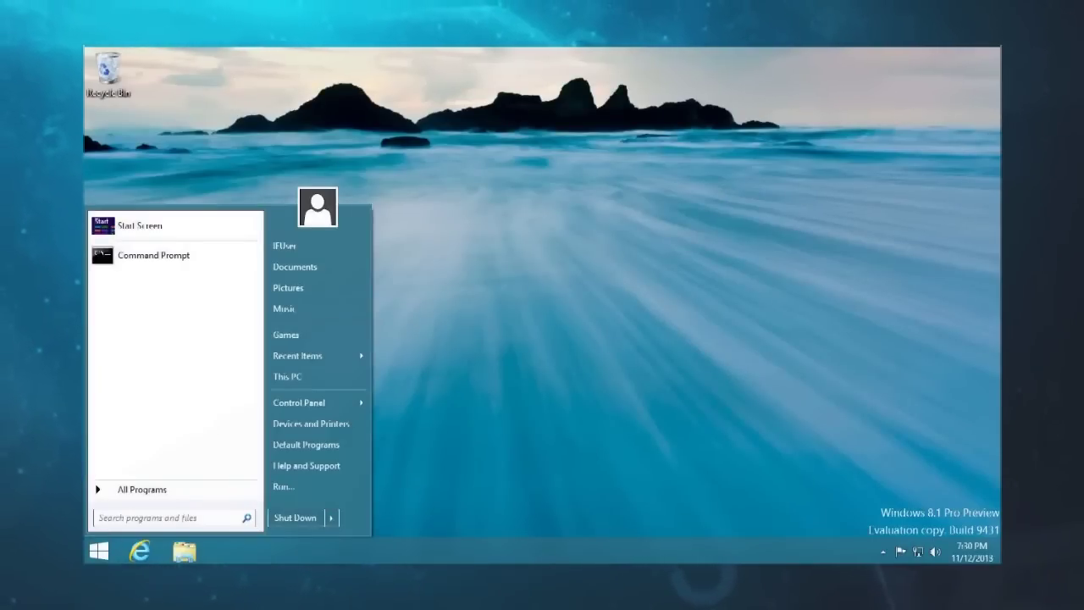
{"action": "left_click", "coordinate": [331, 518]}
{"action": "key", "text": "Down"}
{"action": "key", "text": "Down"}
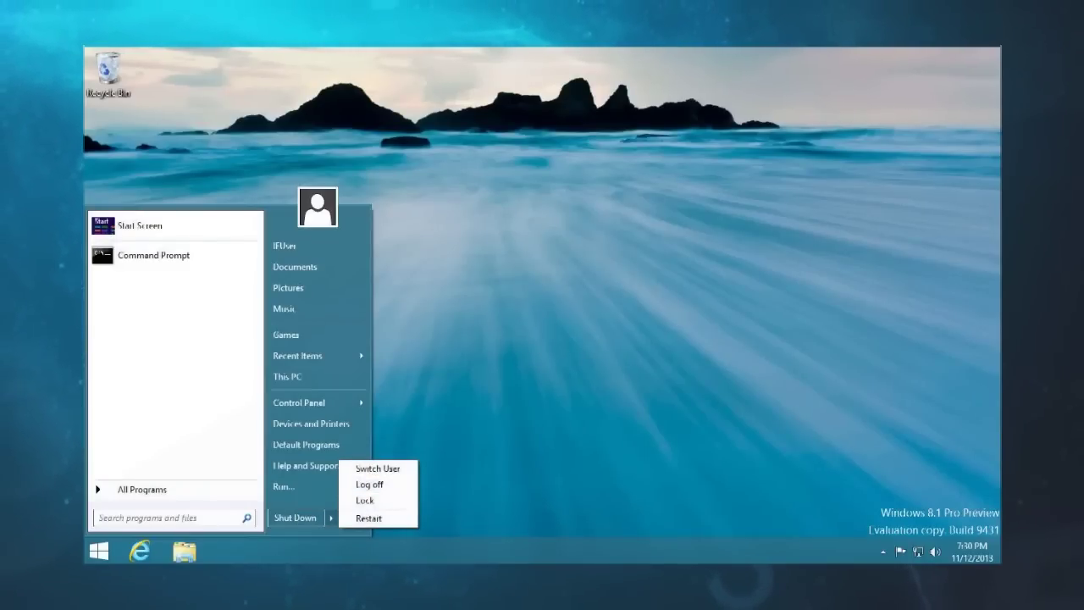
{"action": "key", "text": "Escape"}
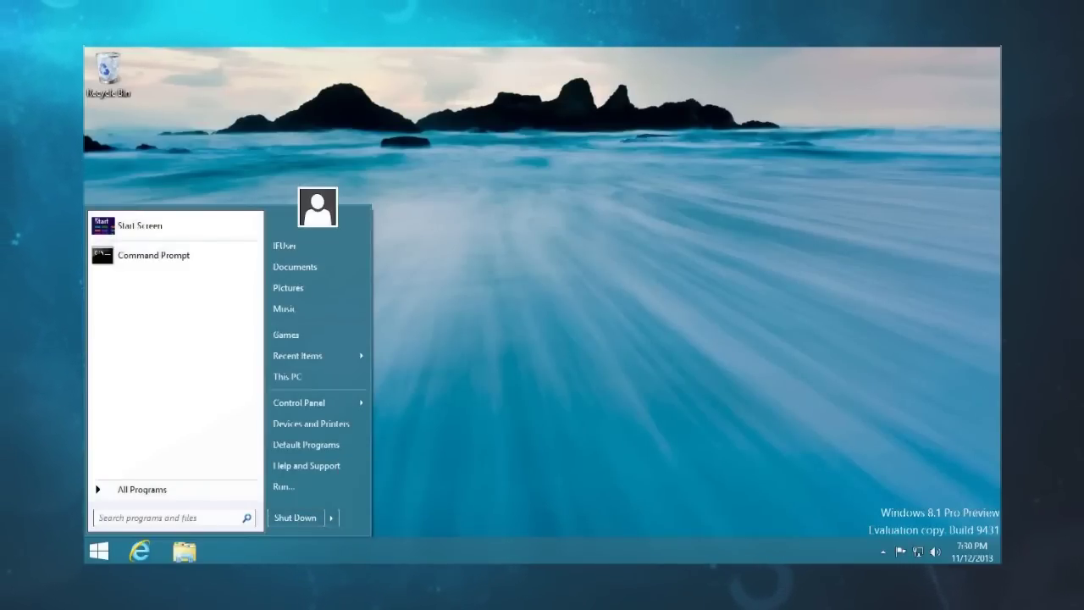